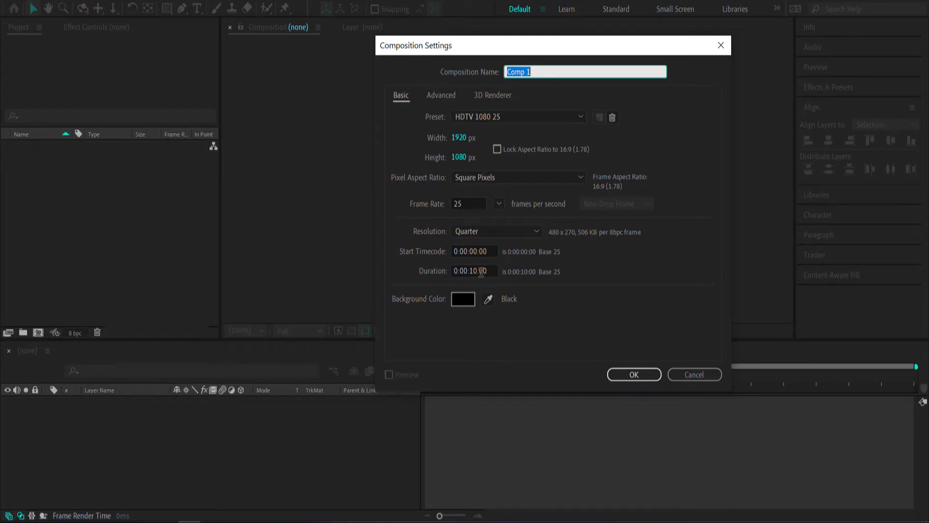
# - Create Comp 1 at HDTV 1080 25: 1920×1080, 25 fps, 10 seconds long
pyautogui.click(634, 374)
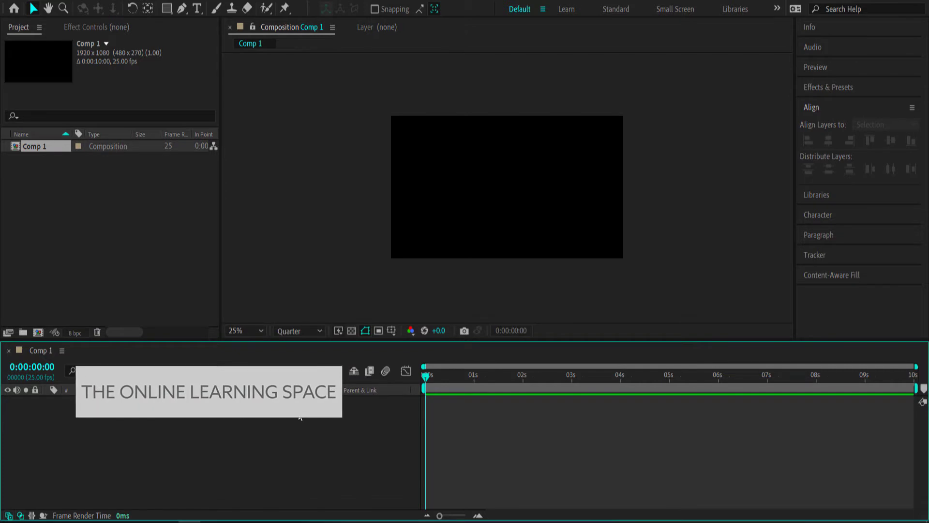
# - Add a full-frame 1920×1080 dark solid layer named BG to Comp 1
pyautogui.rightClick(175, 426)
pyautogui.moveTo(239, 290)
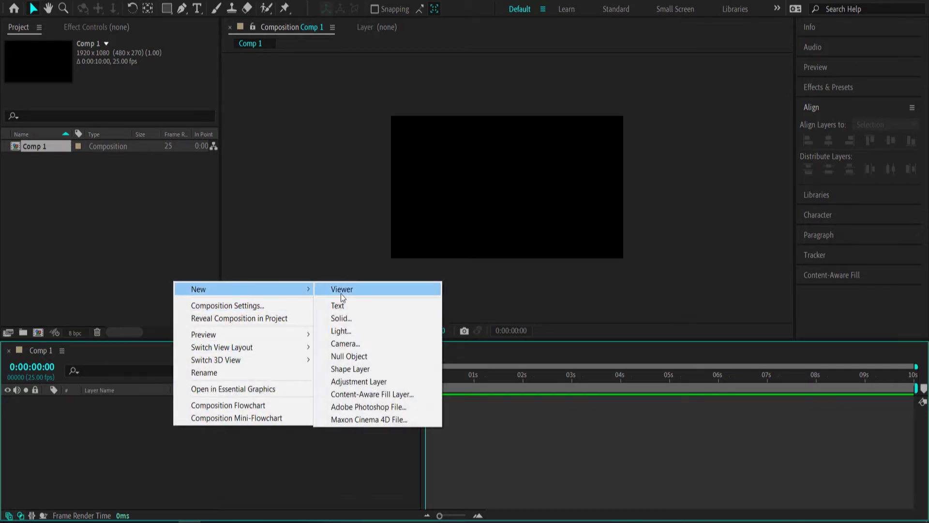
pyautogui.click(352, 320)
pyautogui.write('BG')
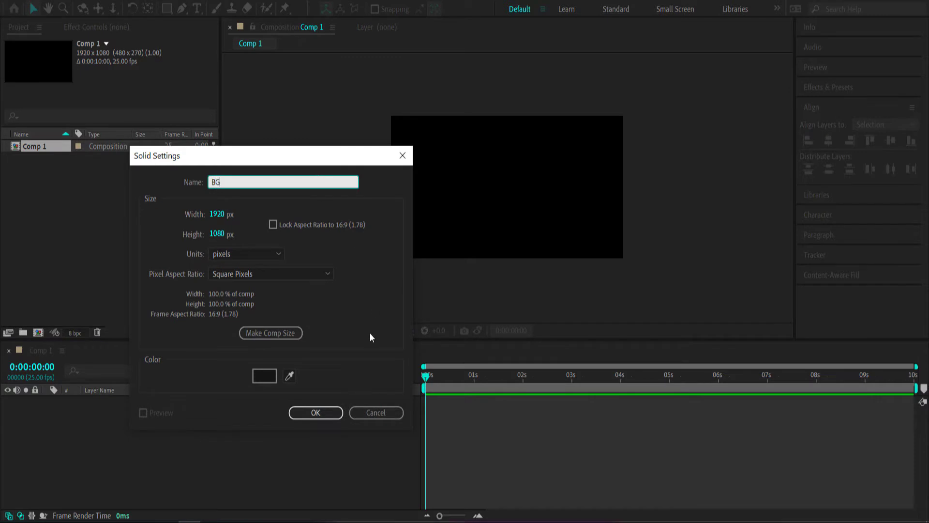
pyautogui.click(324, 412)
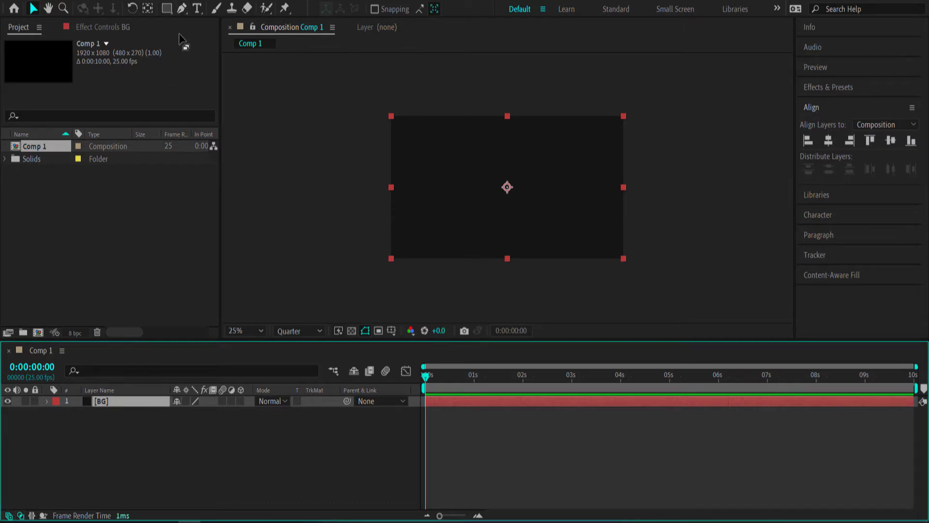
pyautogui.click(185, 10)
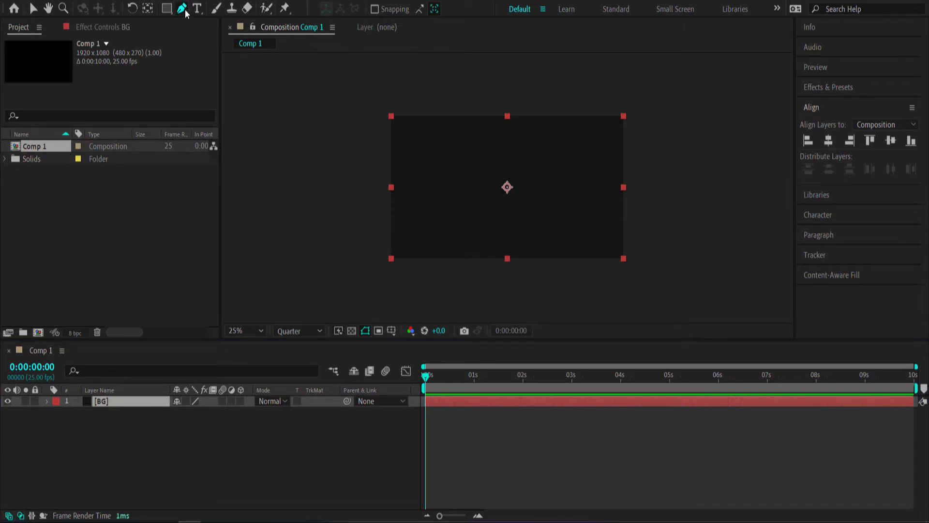
# - Draw a closed six-point curved Bezier mask across the BG solid
pyautogui.click(354, 173)
pyautogui.moveTo(503, 179); pyautogui.dragTo(552, 247)
pyautogui.moveTo(664, 178); pyautogui.dragTo(695, 198)
pyautogui.moveTo(689, 299); pyautogui.dragTo(705, 299)
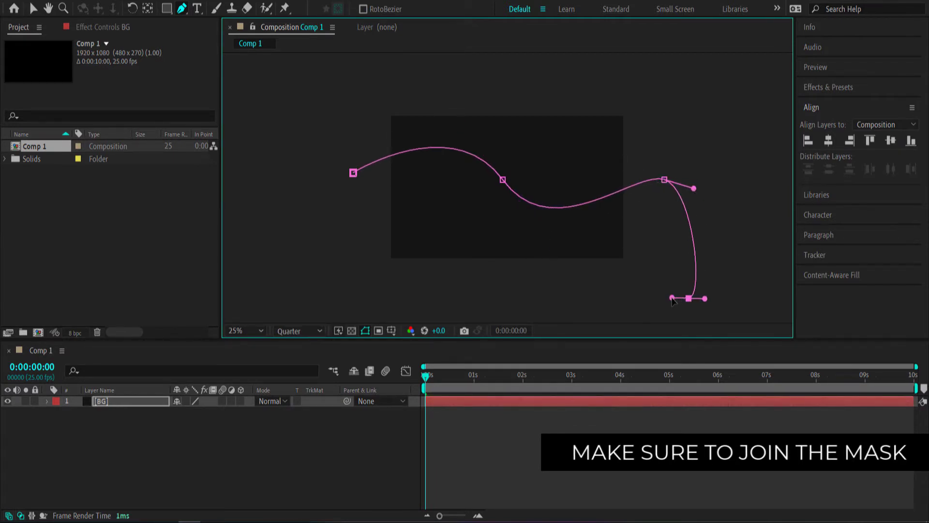
pyautogui.moveTo(411, 301); pyautogui.dragTo(377, 307)
pyautogui.moveTo(347, 226); pyautogui.dragTo(356, 219)
pyautogui.click(353, 172)
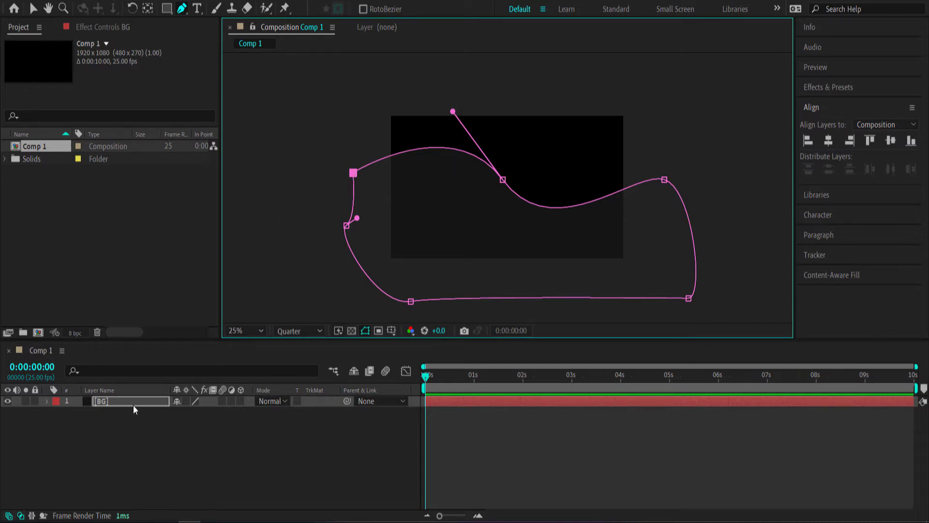
# - Set Mask 1's feather to 400 pixels for a soft gradient edge
pyautogui.press('f')
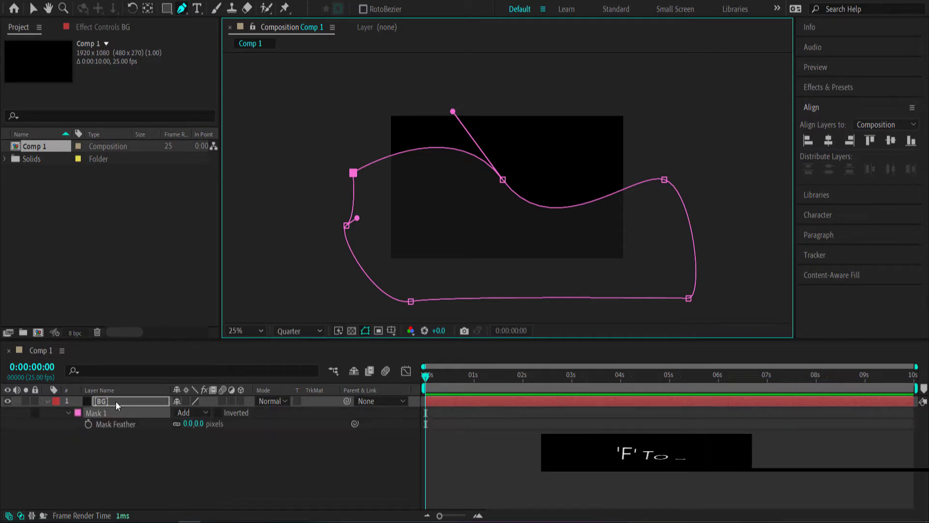
pyautogui.click(187, 423)
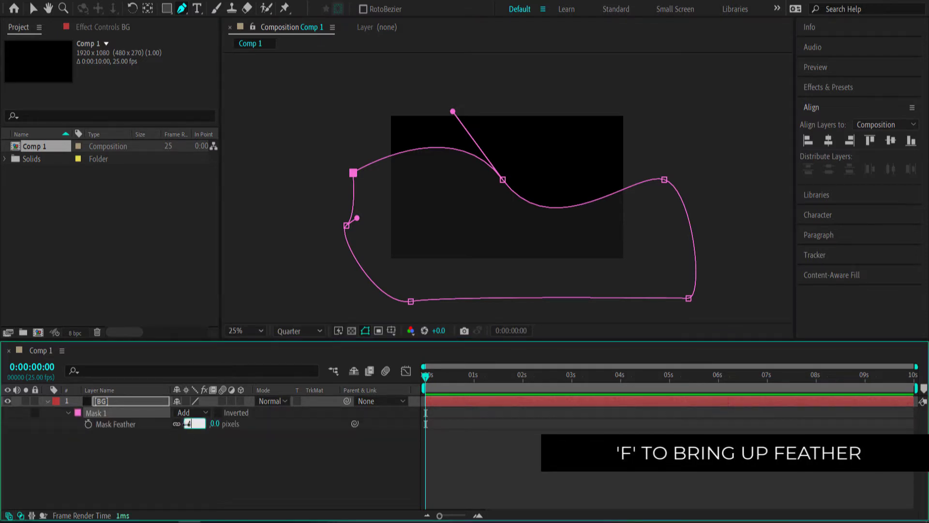
pyautogui.press('Return')
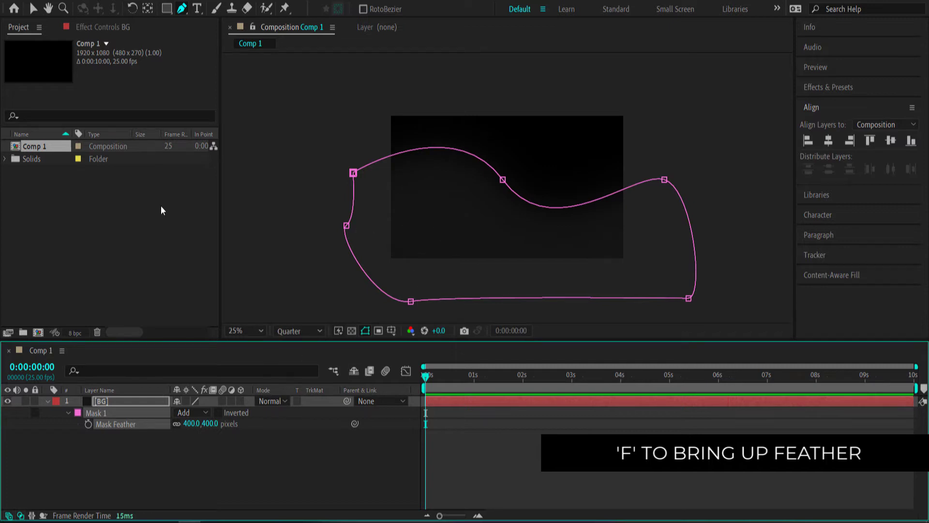
pyautogui.hotkey('ctrl', 'space')
# - Apply a Fill effect to BG and scale the layer up slightly
pyautogui.write('fill')
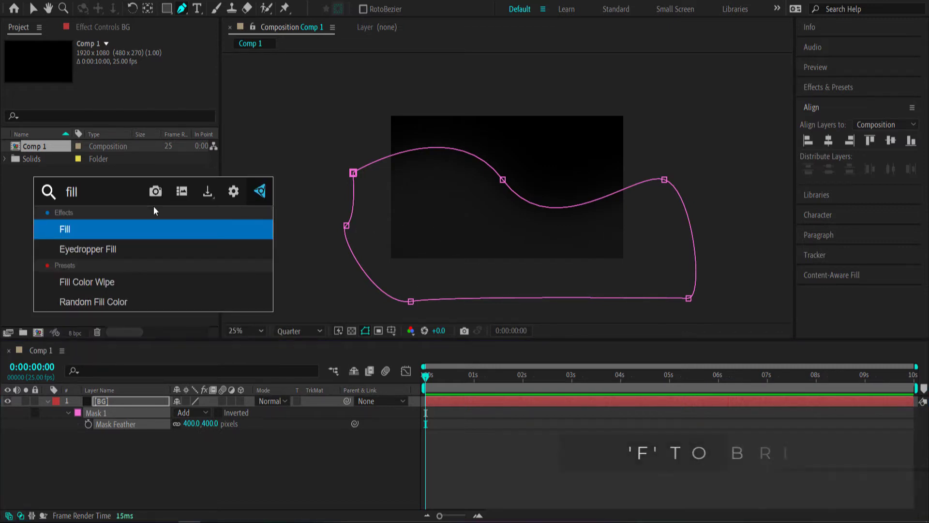
pyautogui.click(150, 234)
pyautogui.press('v')
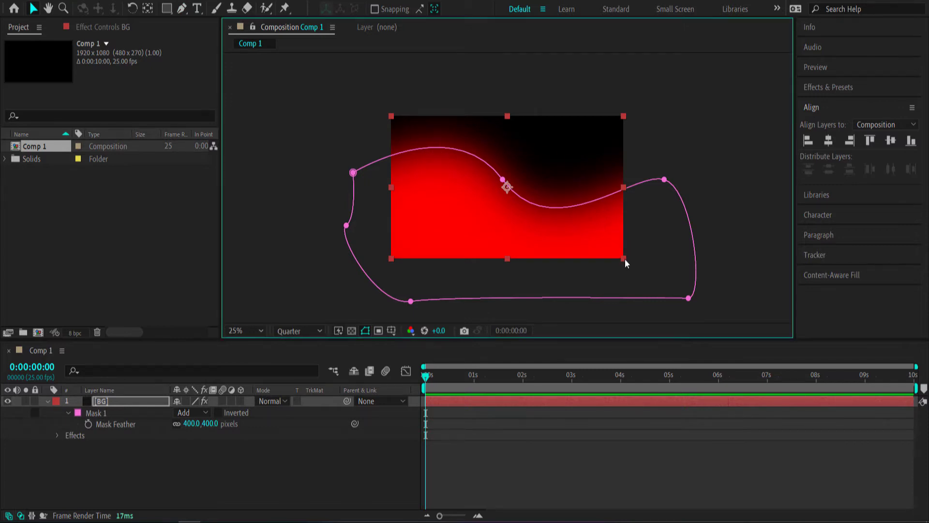
pyautogui.moveTo(626, 258); pyautogui.dragTo(628, 262)
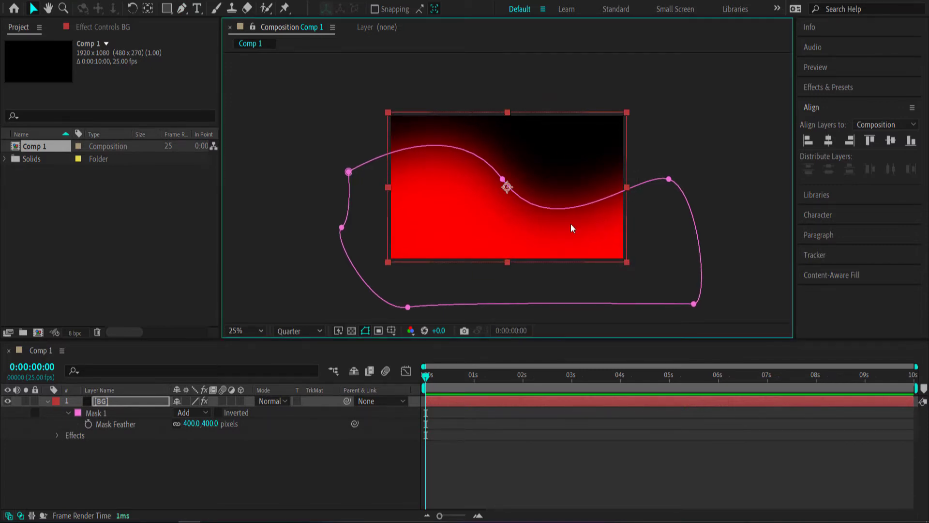
# - Copy the teal #1DB9C3 hex code from Color Hunt for BG's Fill Color
pyautogui.click(98, 28)
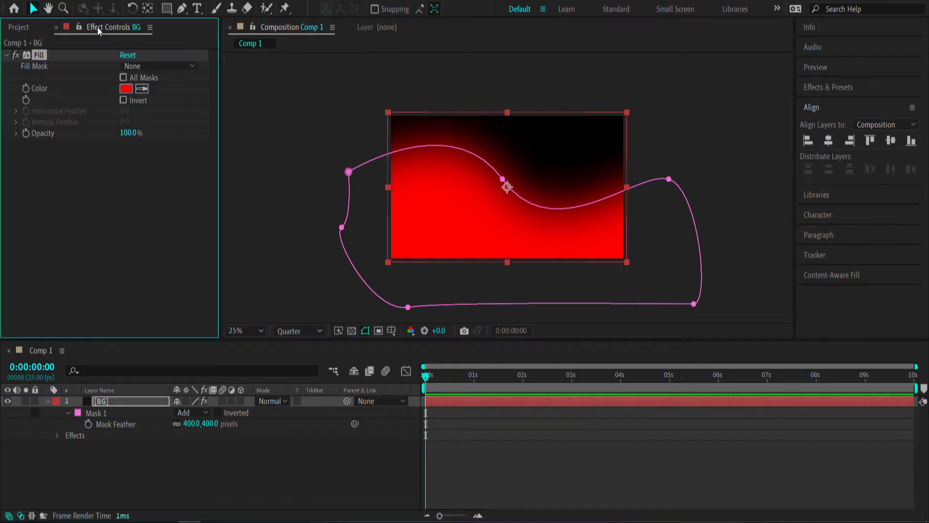
pyautogui.hotkey('alt', 'Tab')
pyautogui.moveTo(659, 242)
pyautogui.click(648, 258)
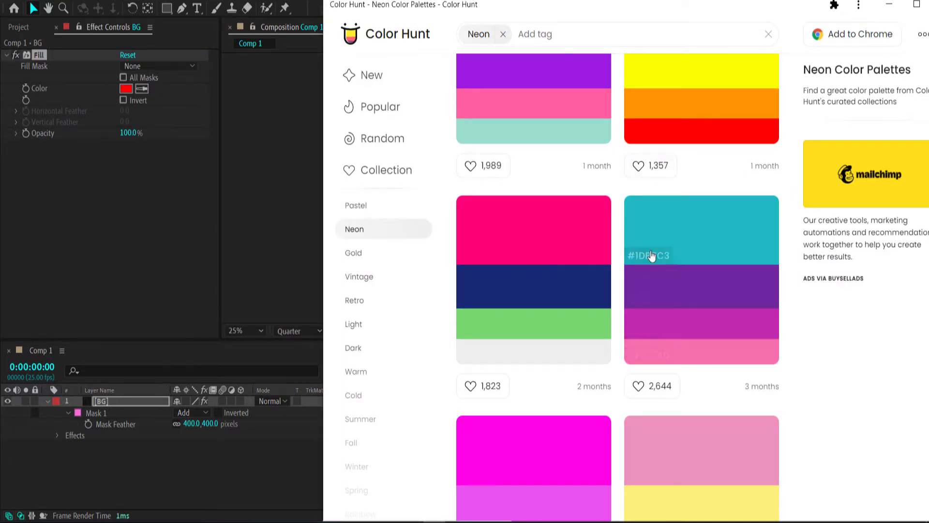
pyautogui.click(649, 259)
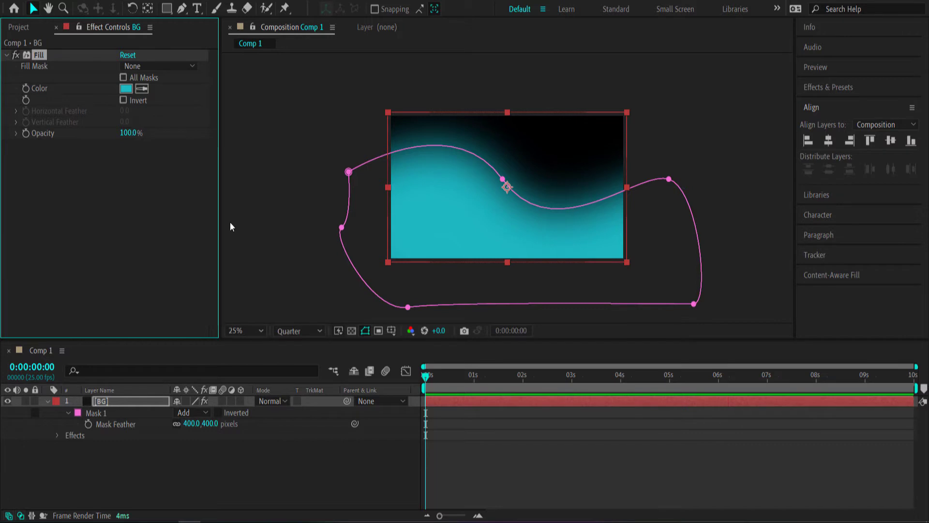
# - Add Turbulent Displace to BG with Evolution driven by the expression time*200
pyautogui.hotkey('ctrl', 'space')
pyautogui.write('turb')
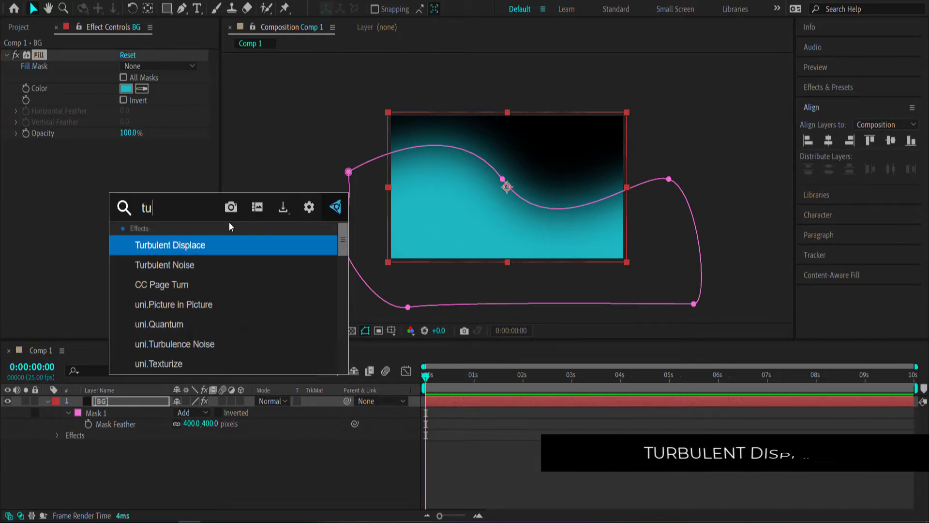
pyautogui.click(231, 243)
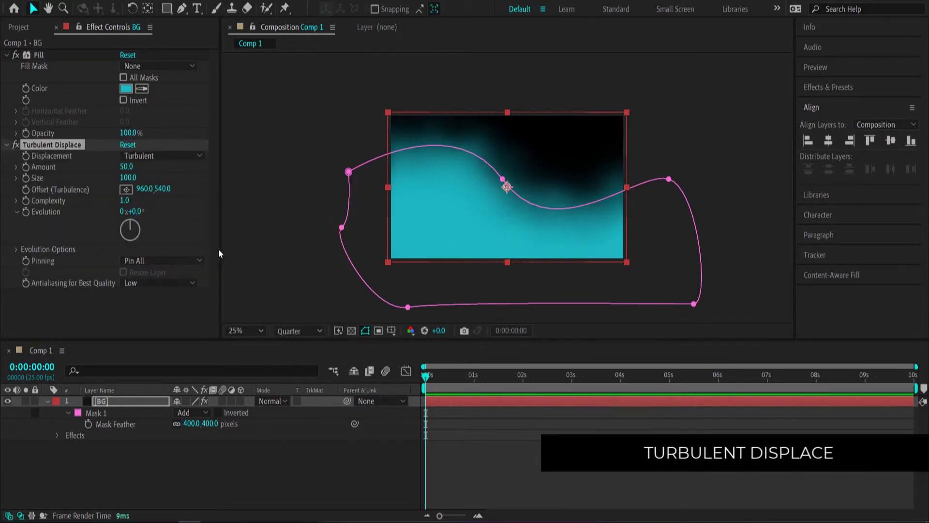
pyautogui.keyDown('alt'); pyautogui.click(27, 213); pyautogui.keyUp('alt')
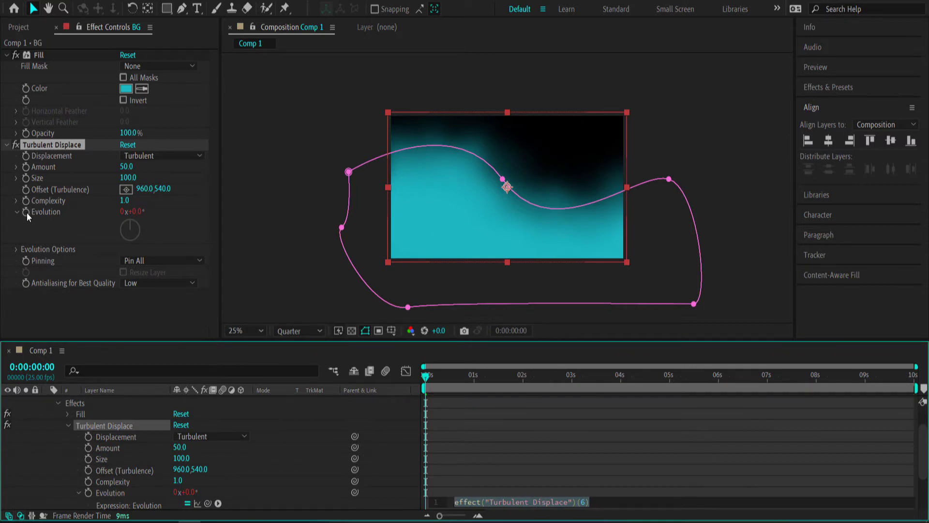
pyautogui.write('time*200')
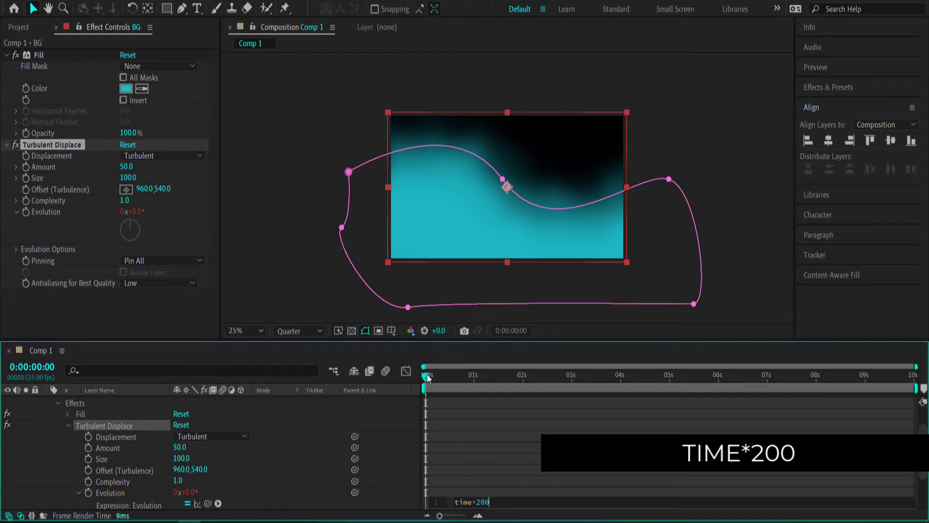
# - Preview the churning teal gradient, then collapse BG's Turbulent Displace and Effects groups
pyautogui.moveTo(427, 378)
pyautogui.mouseDown()
pyautogui.moveTo(901, 371)
pyautogui.moveTo(422, 381)
pyautogui.mouseUp()
pyautogui.click(482, 358)
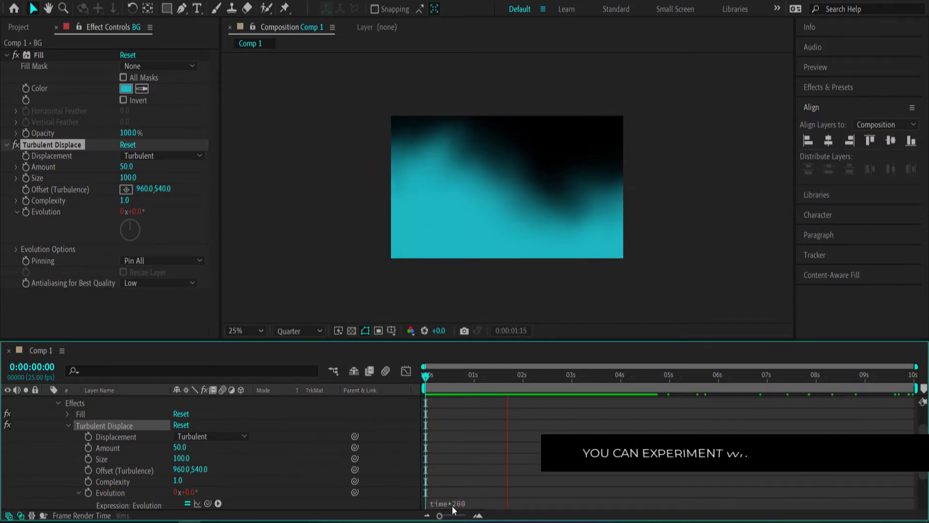
pyautogui.press('space')
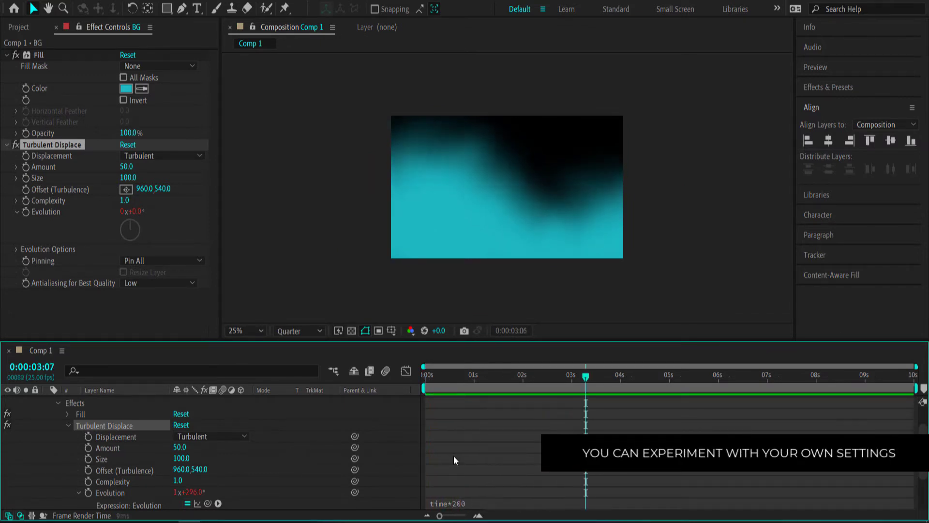
pyautogui.click(68, 426)
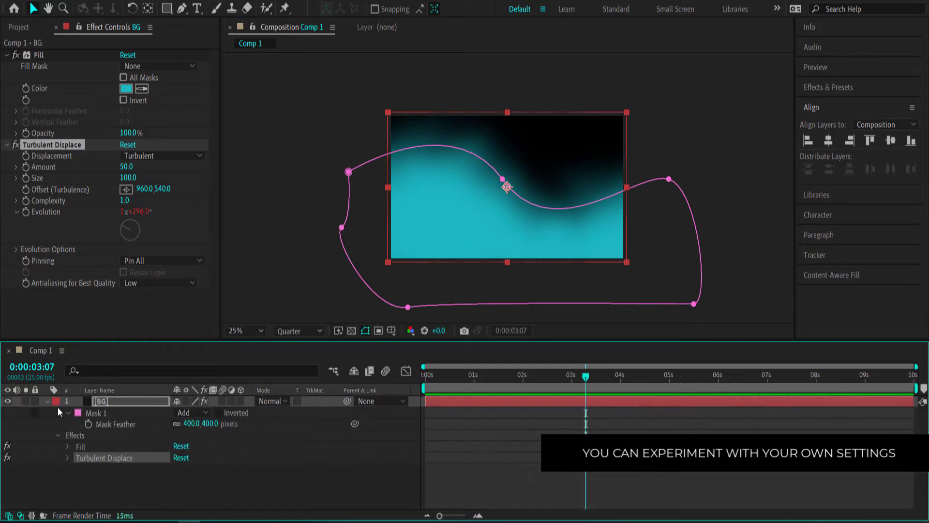
pyautogui.click(58, 435)
pyautogui.click(138, 470)
pyautogui.click(104, 401)
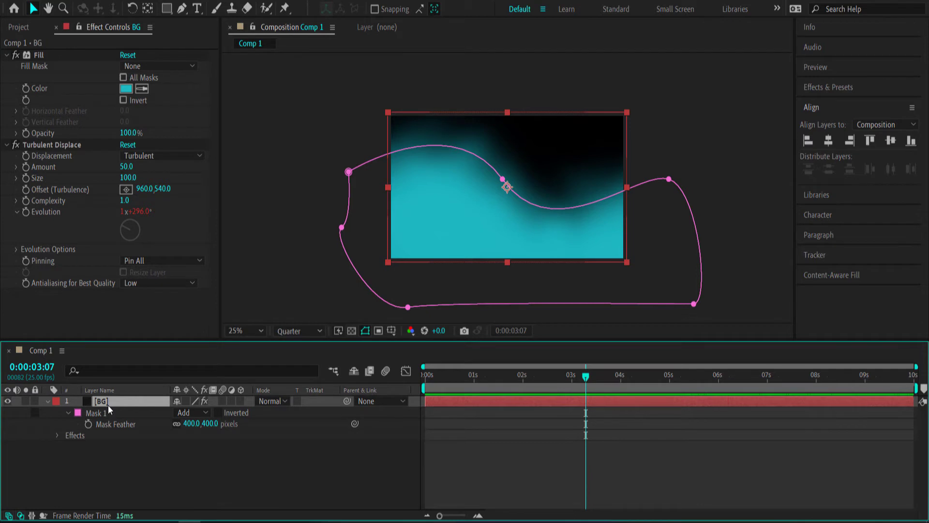
# - Duplicate BG into three identical layers and collapse the third layer's properties
pyautogui.hotkey('ctrl', 'd')
pyautogui.hotkey('ctrl', 'd')
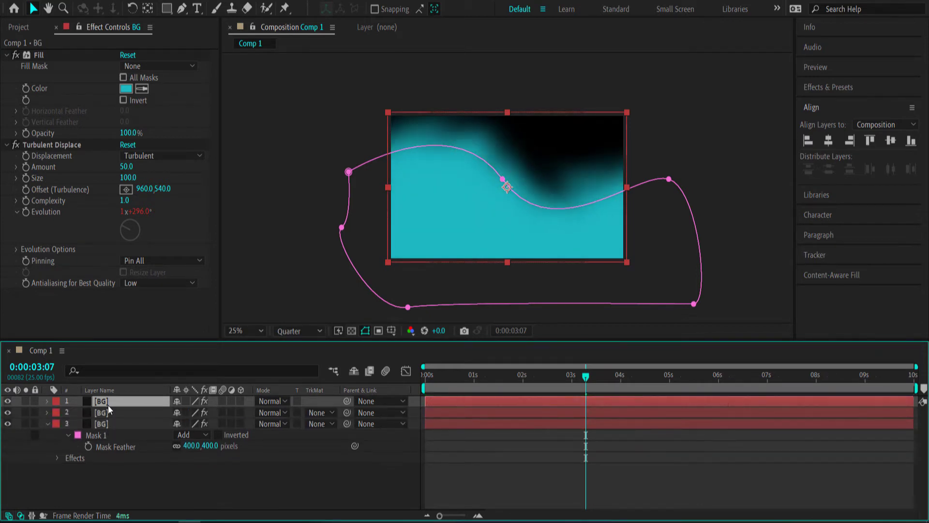
pyautogui.click(112, 414)
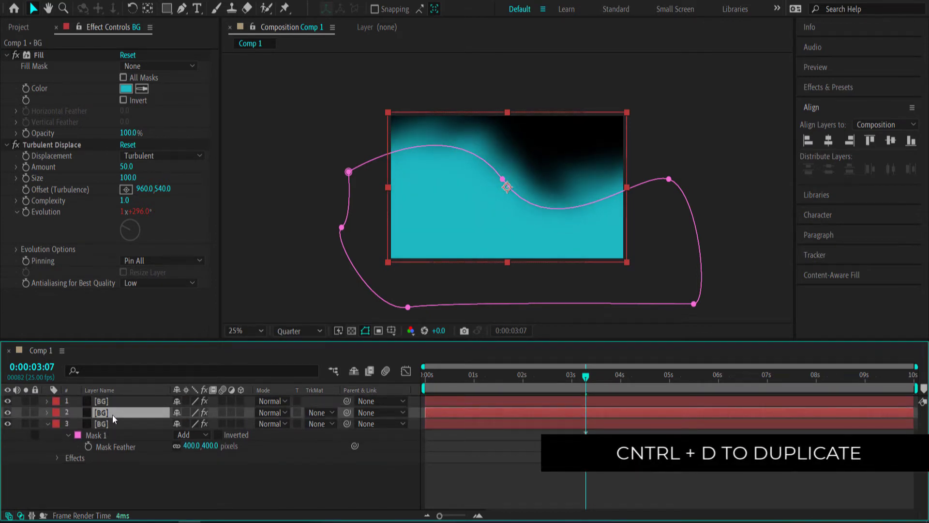
pyautogui.click(112, 423)
pyautogui.click(47, 424)
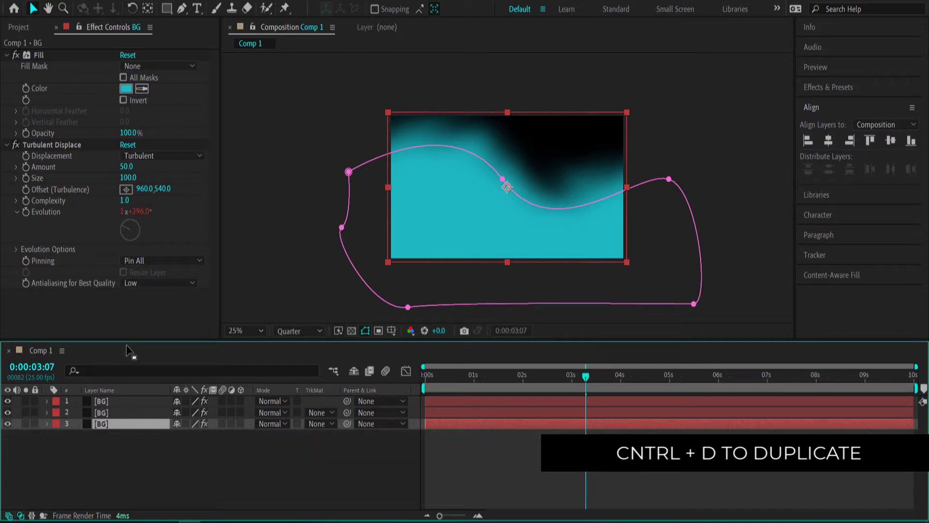
pyautogui.hotkey('alt', 'Tab')
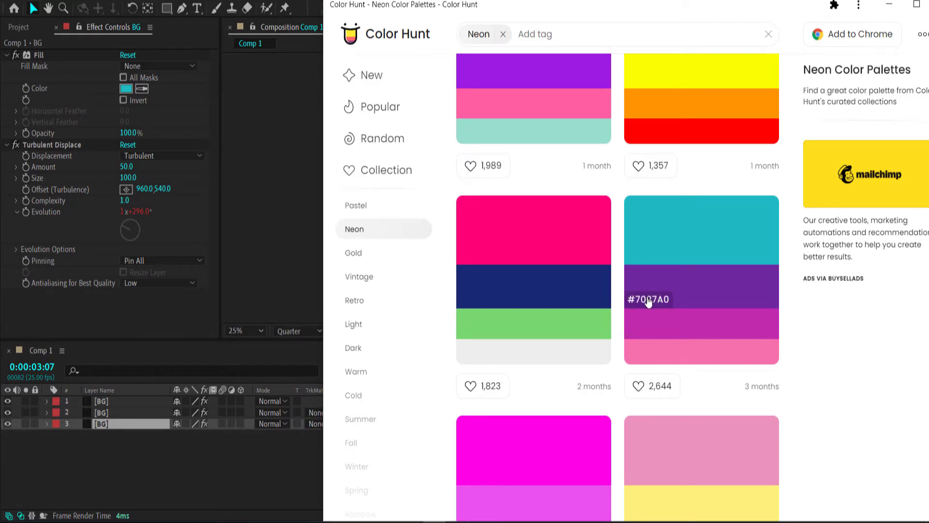
# - Copy the purple #7007A0 hex from Color Hunt and select the third BG layer for it
pyautogui.click(114, 413)
pyautogui.click(107, 414)
pyautogui.click(107, 418)
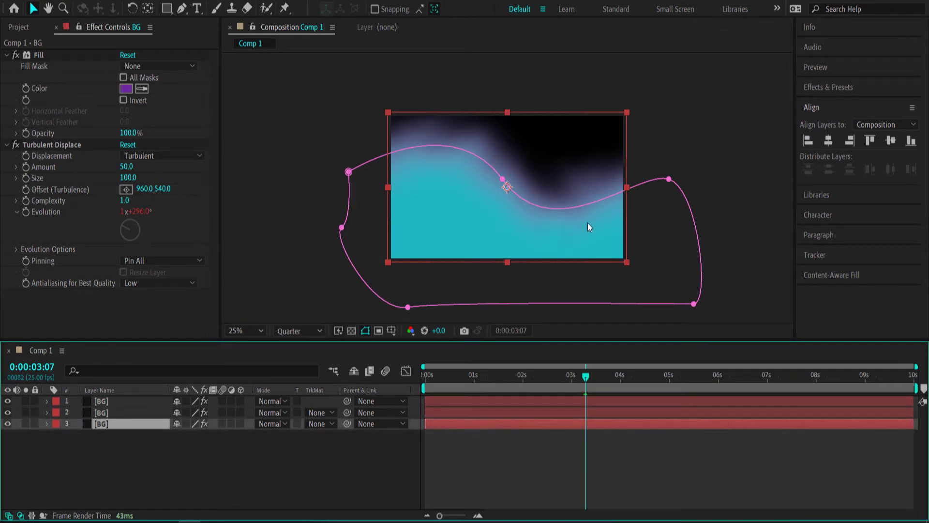
# - Reshape the second (pink) BG layer's mask into a soft blob across the upper middle
pyautogui.click(103, 402)
pyautogui.click(103, 413)
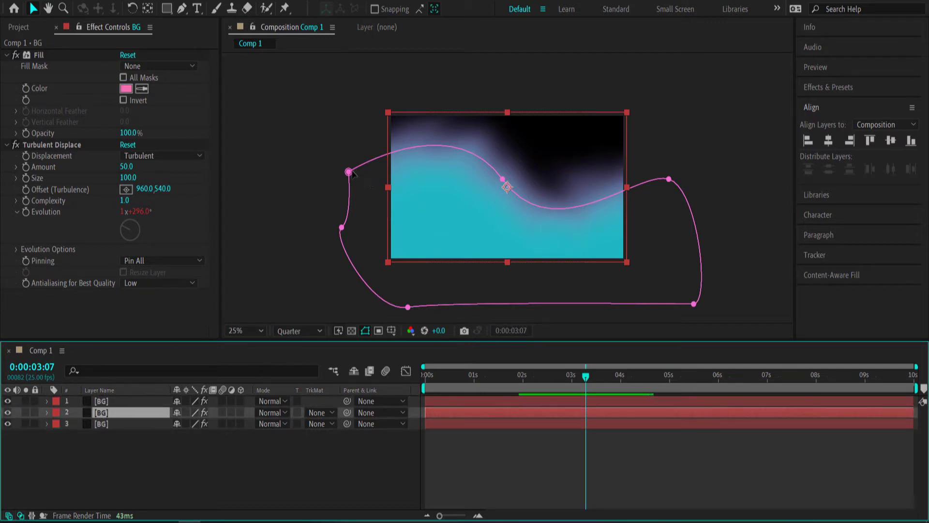
pyautogui.moveTo(348, 172); pyautogui.dragTo(446, 155)
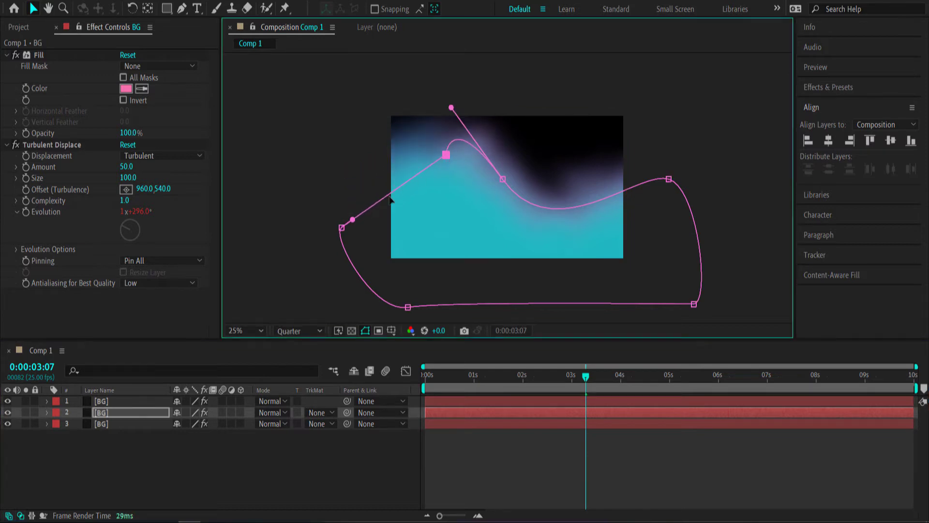
pyautogui.moveTo(451, 109); pyautogui.dragTo(362, 130)
pyautogui.moveTo(503, 179); pyautogui.dragTo(592, 94)
pyautogui.moveTo(694, 304); pyautogui.dragTo(624, 232)
pyautogui.moveTo(529, 216); pyautogui.dragTo(500, 255)
pyautogui.moveTo(408, 307); pyautogui.dragTo(445, 223)
pyautogui.moveTo(342, 232); pyautogui.dragTo(434, 184)
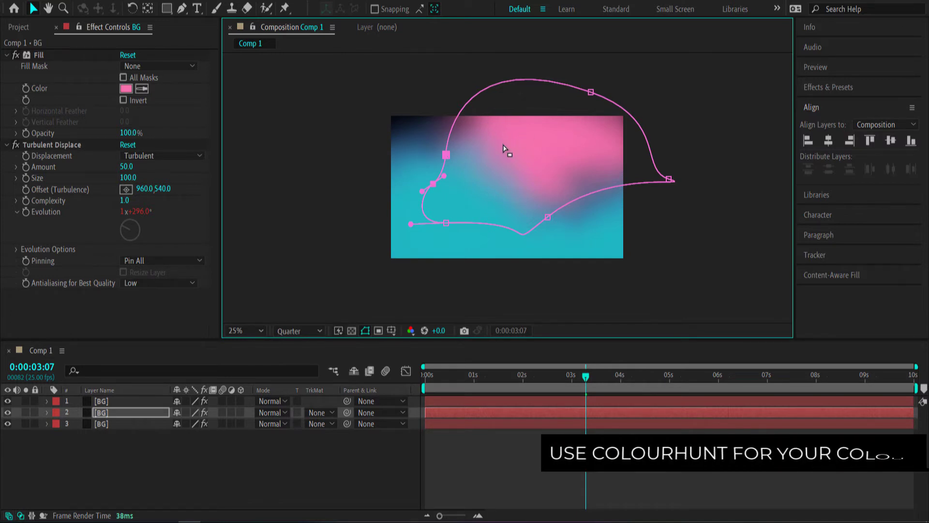
pyautogui.click(113, 424)
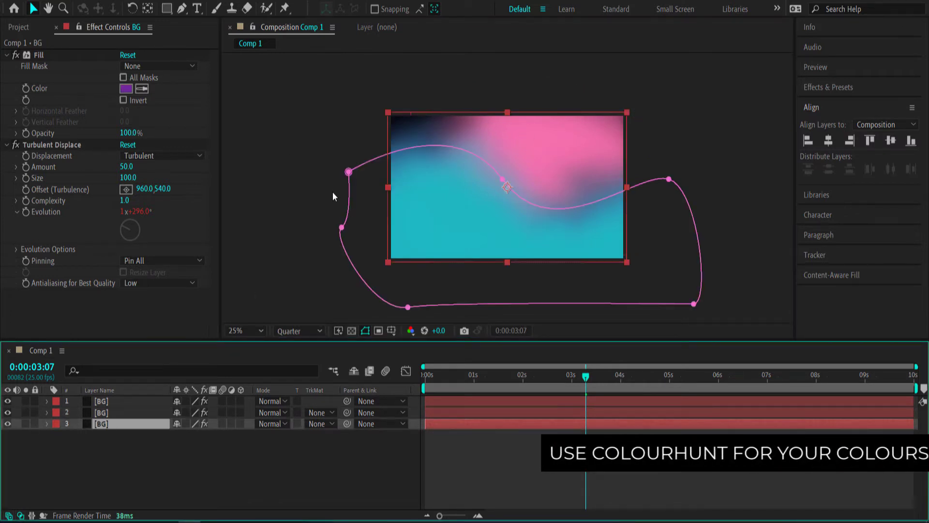
# - Reshape the purple BG layer's mask, peaking it at upper left and raising its bottom edge
pyautogui.moveTo(504, 187); pyautogui.dragTo(604, 138)
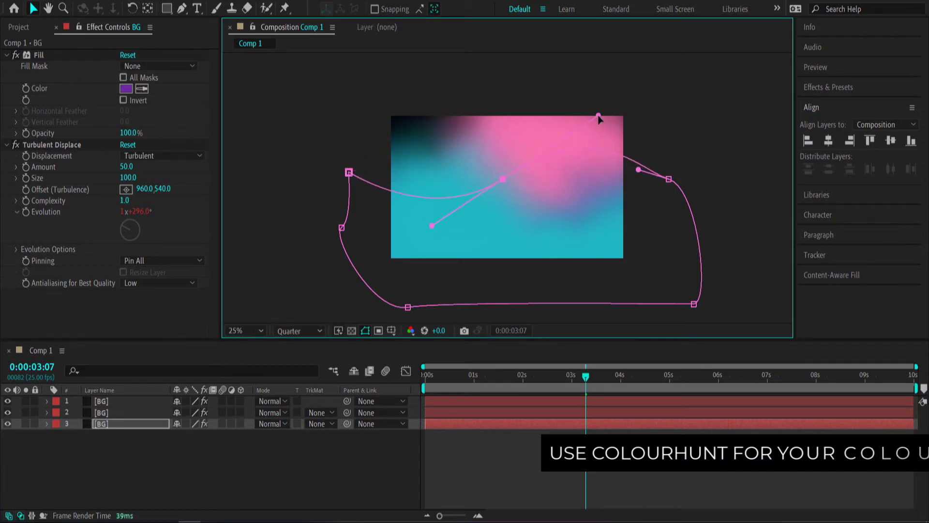
pyautogui.moveTo(669, 179); pyautogui.dragTo(573, 156)
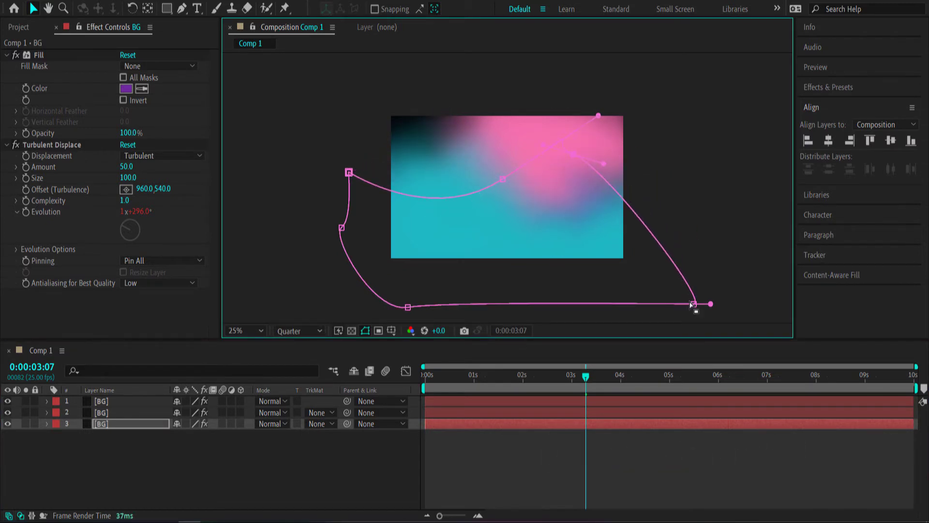
pyautogui.moveTo(697, 313); pyautogui.dragTo(559, 239)
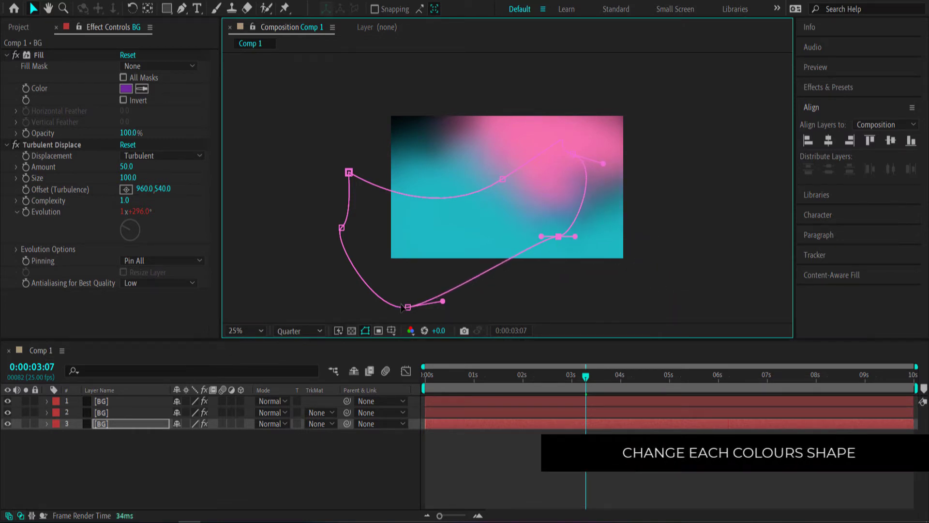
pyautogui.moveTo(405, 310); pyautogui.dragTo(427, 237)
pyautogui.moveTo(352, 177); pyautogui.dragTo(416, 81)
pyautogui.moveTo(356, 220); pyautogui.dragTo(401, 210)
pyautogui.click(107, 405)
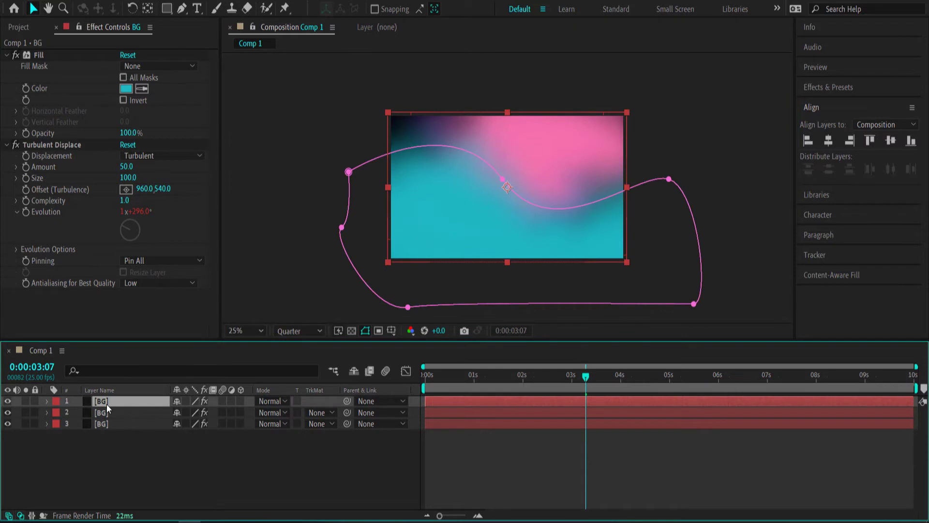
# - Pull the cyan mask's points up and left and arch its bottom edge
pyautogui.moveTo(570, 308); pyautogui.dragTo(543, 234)
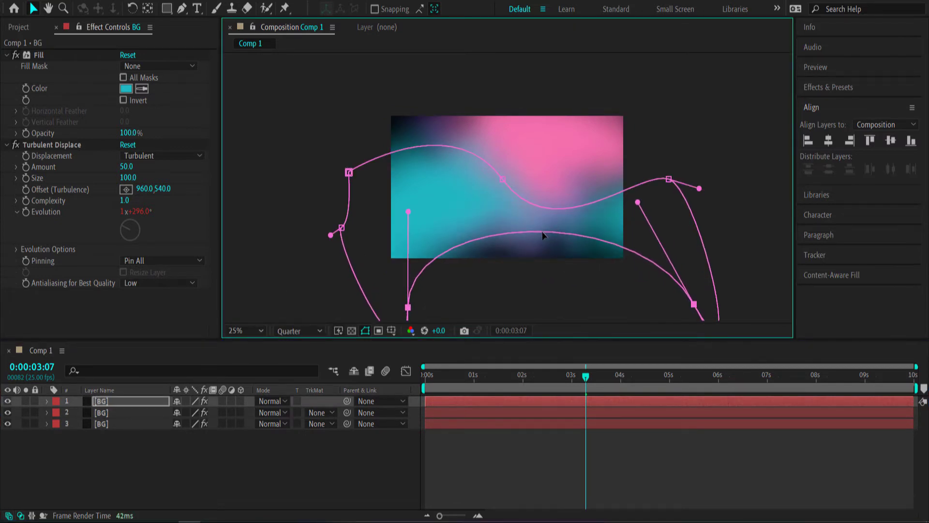
pyautogui.moveTo(500, 183); pyautogui.dragTo(425, 133)
pyautogui.moveTo(669, 179); pyautogui.dragTo(598, 175)
pyautogui.rightClick(599, 175)
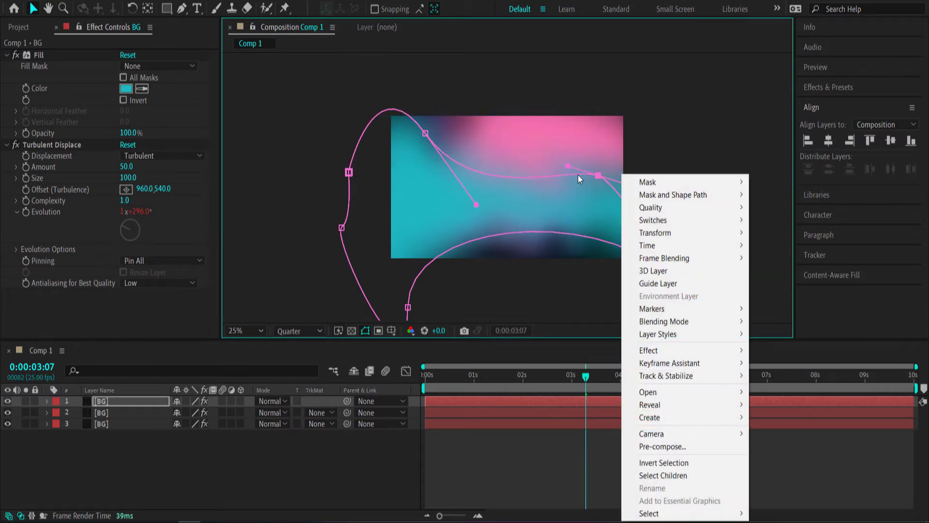
pyautogui.press('Escape')
pyautogui.click(631, 249)
pyautogui.moveTo(632, 250); pyautogui.dragTo(522, 186)
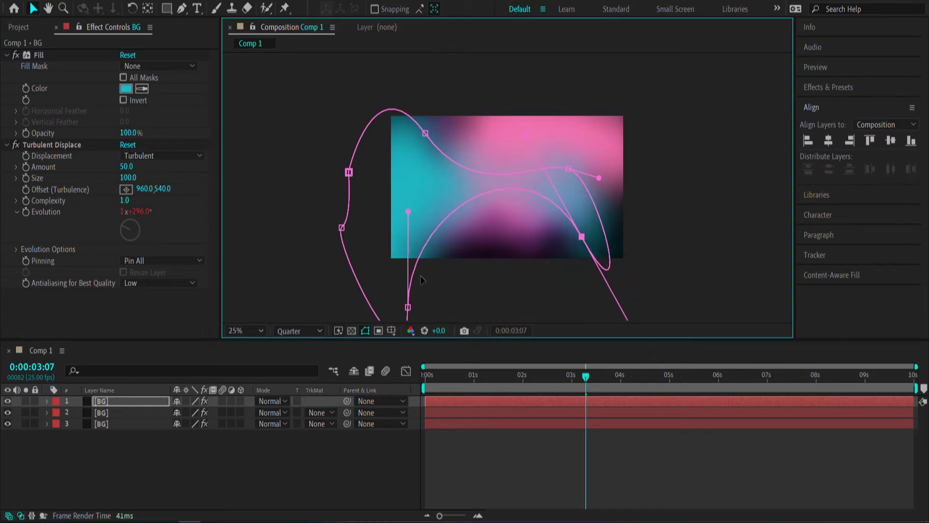
pyautogui.moveTo(341, 228); pyautogui.dragTo(378, 210)
# - Reshape a purple background mask segment, preview the gradient, and return to frame 0
pyautogui.click(508, 257)
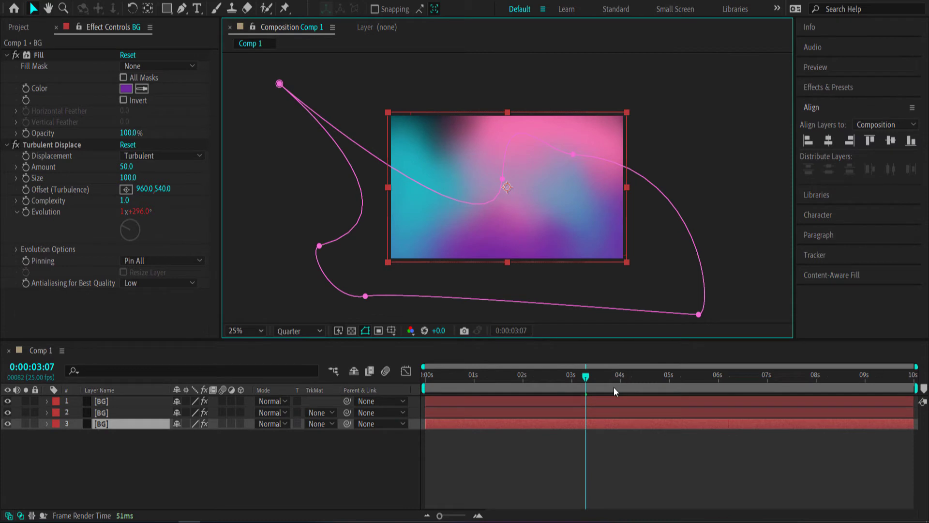
pyautogui.click(587, 378)
pyautogui.click(425, 375)
pyautogui.press('space')
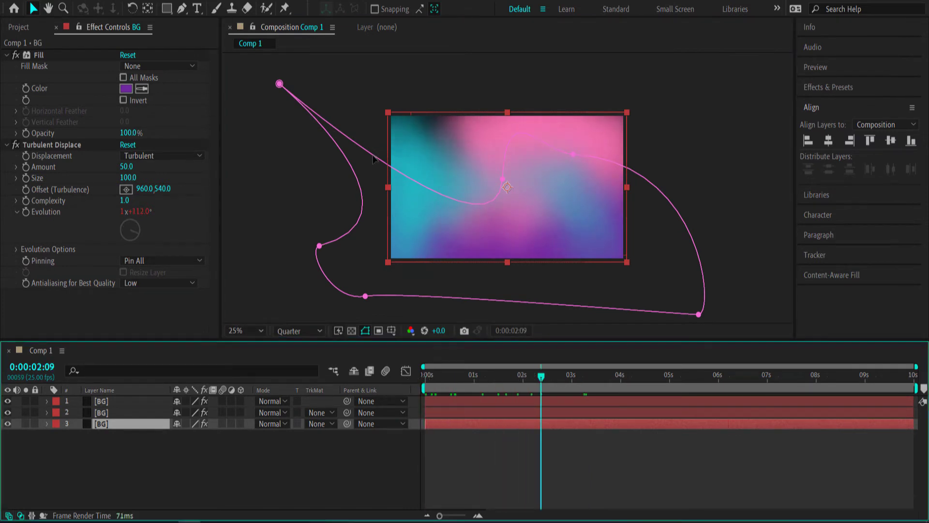
pyautogui.moveTo(373, 160); pyautogui.dragTo(522, 131)
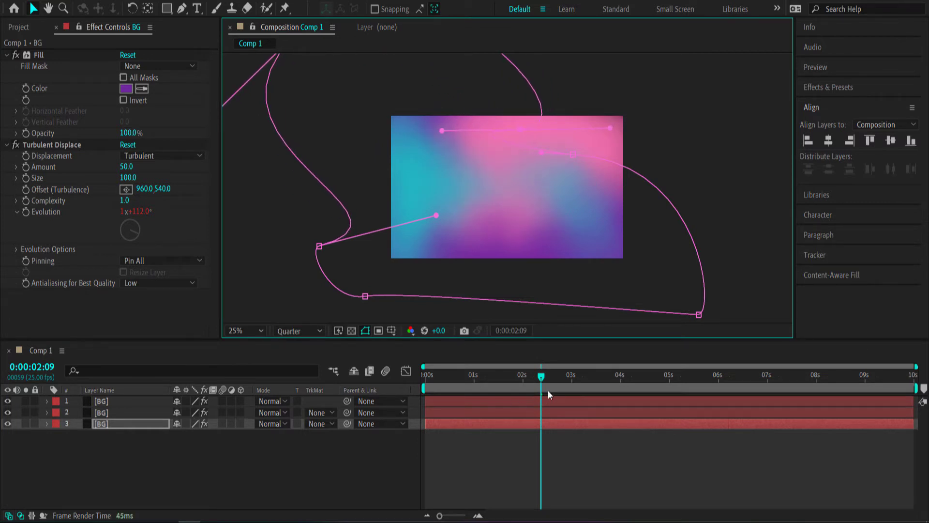
pyautogui.moveTo(573, 376); pyautogui.dragTo(890, 373)
pyautogui.moveTo(642, 377); pyautogui.dragTo(421, 375)
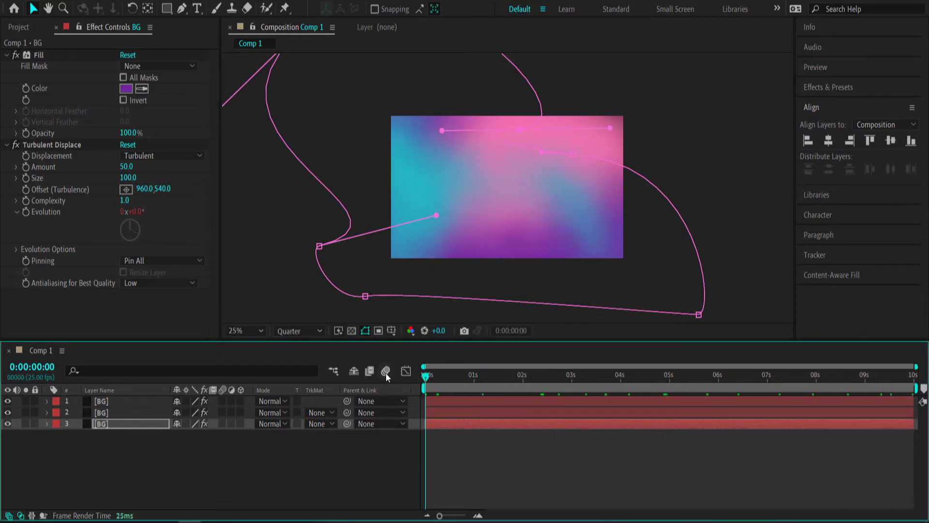
pyautogui.click(176, 450)
# - Pre-compose the three background layers into a composition named BG
pyautogui.moveTo(143, 452); pyautogui.dragTo(98, 392)
pyautogui.rightClick(115, 401)
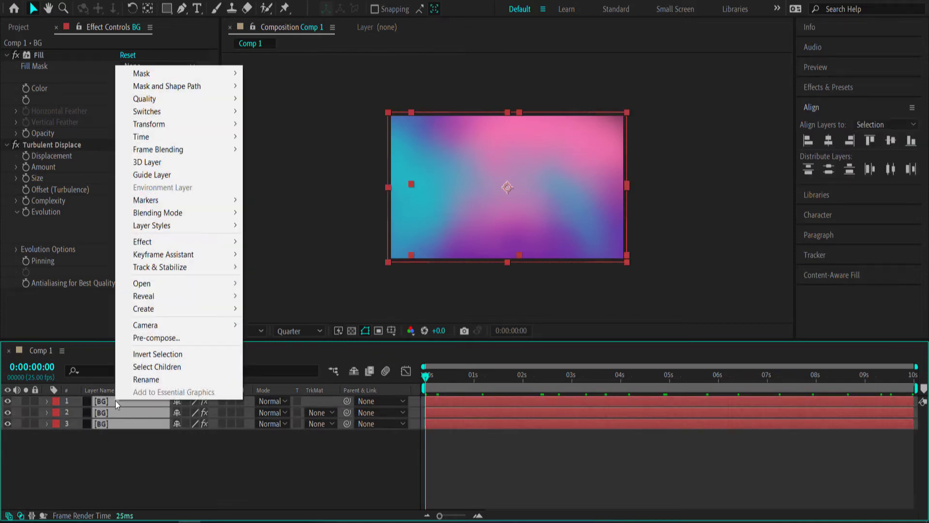
pyautogui.click(170, 338)
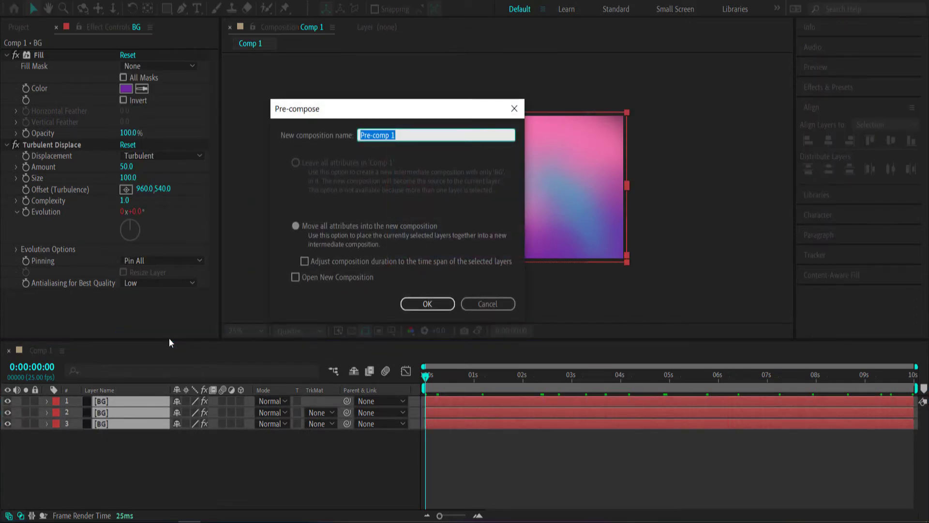
pyautogui.write('BG')
pyautogui.press('Return')
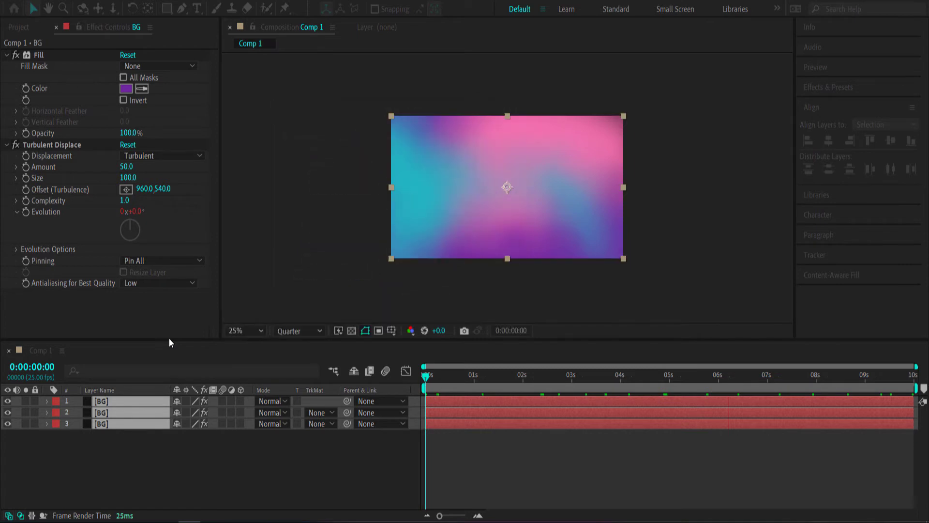
# - Apply Gaussian Blur to the BG layer with Blurriness 7
pyautogui.click(129, 420)
pyautogui.click(120, 407)
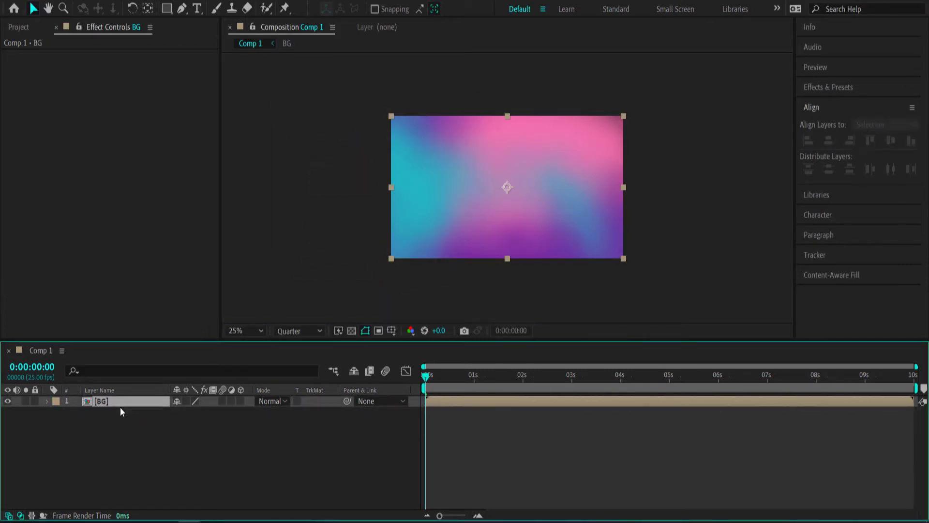
pyautogui.hotkey('ctrl', 'space')
pyautogui.write('ga')
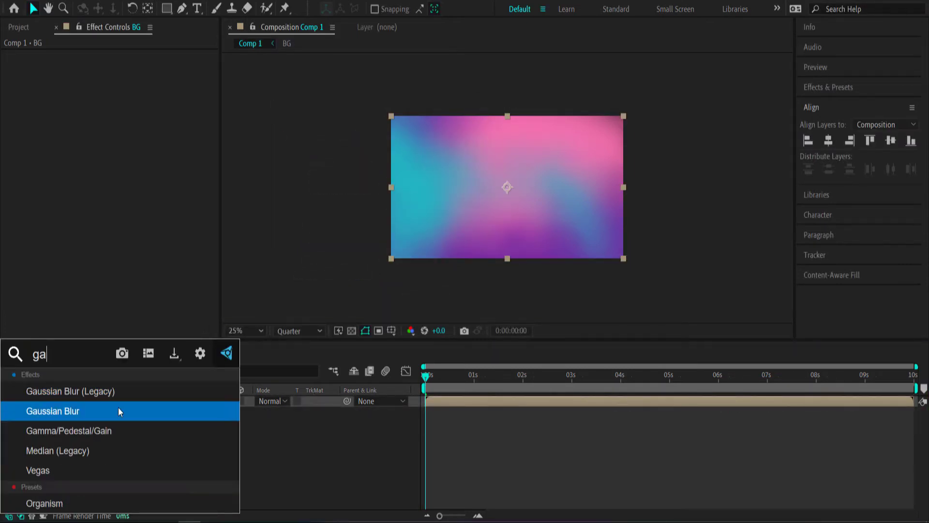
pyautogui.click(98, 408)
pyautogui.click(124, 66)
pyautogui.write('7')
pyautogui.press('Return')
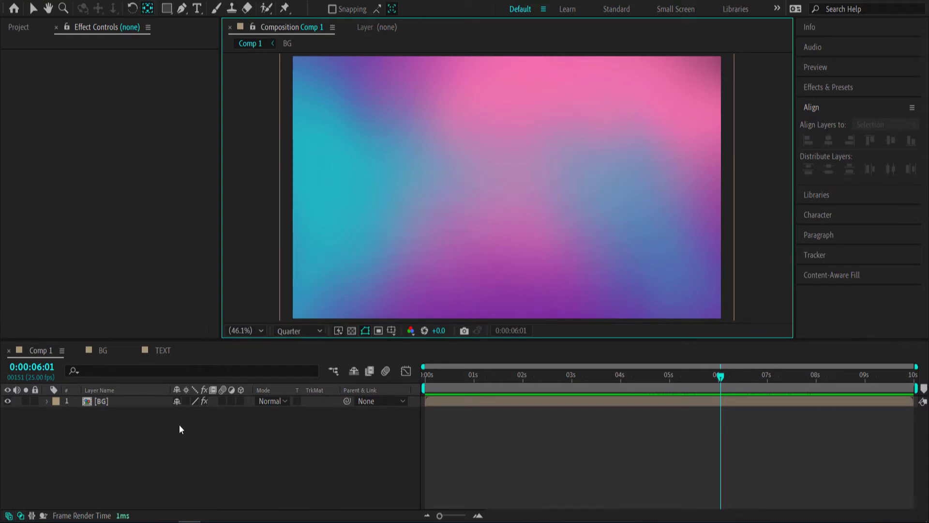
# - Add a new text layer reading 'Create' and select its text for styling
pyautogui.rightClick(159, 438)
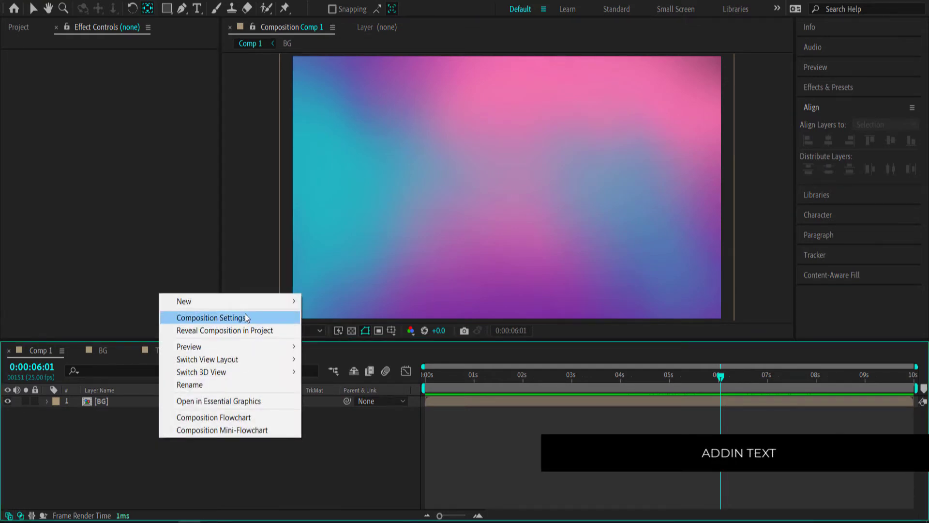
pyautogui.moveTo(240, 303)
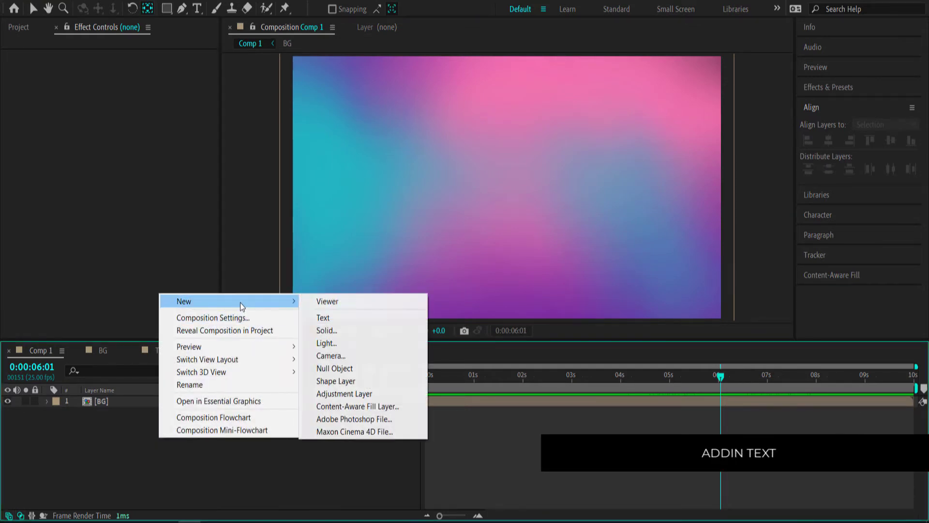
pyautogui.click(356, 317)
pyautogui.write('C')
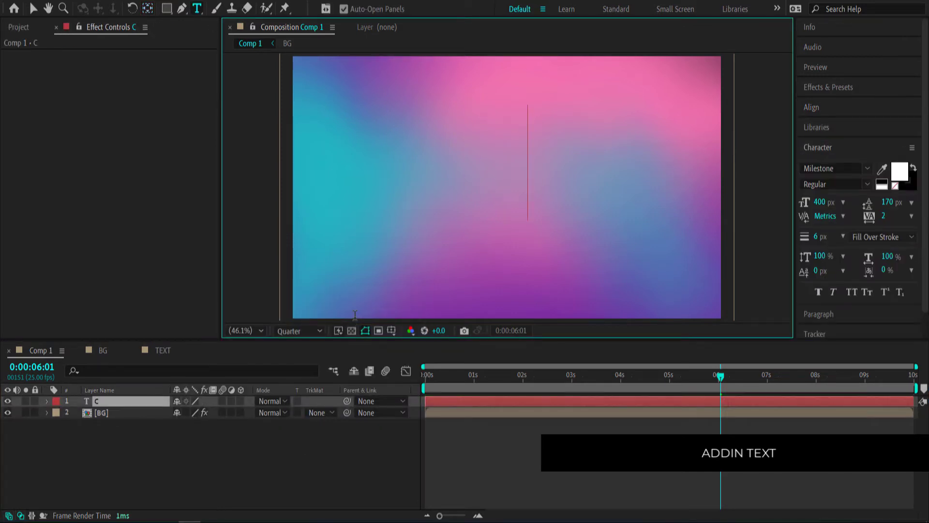
pyautogui.write('reate')
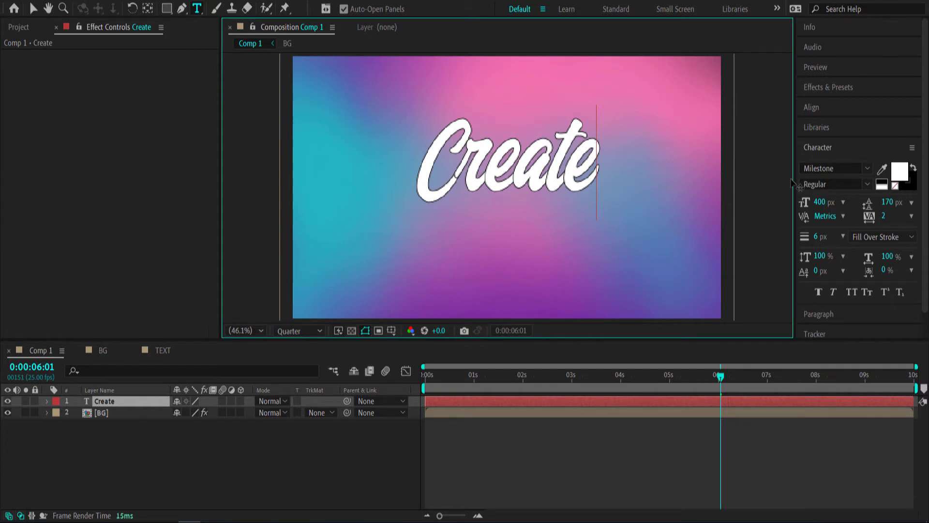
pyautogui.hotkey('ctrl', 'a')
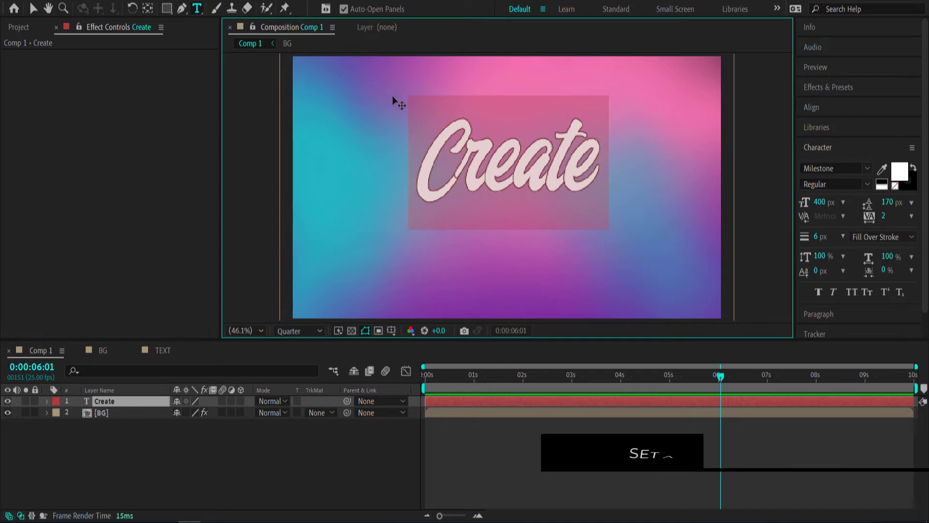
# - Center the Create text's anchor and align it horizontally and vertically in the comp
pyautogui.click(148, 13)
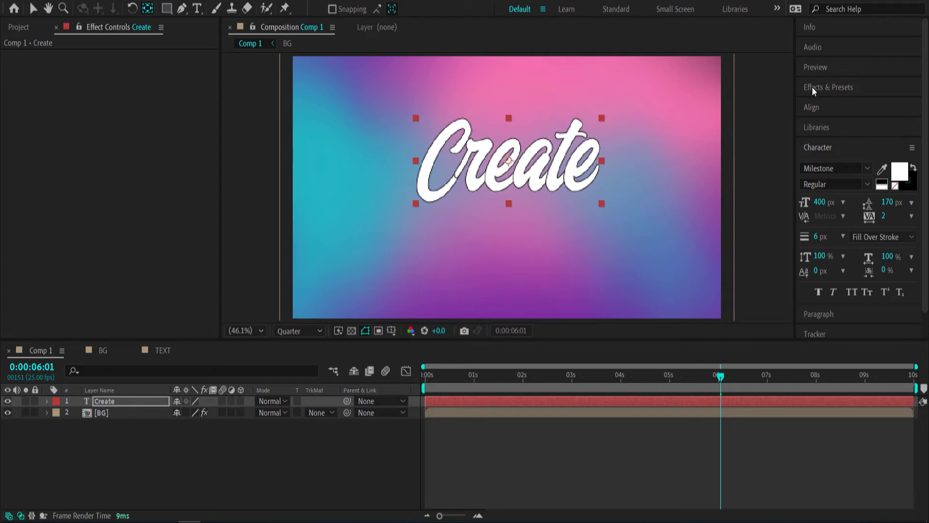
pyautogui.click(812, 107)
pyautogui.click(829, 140)
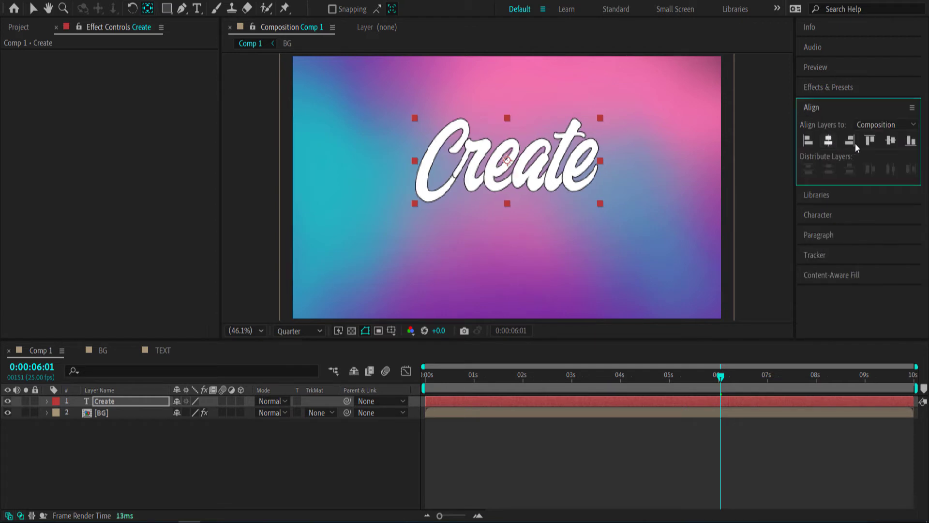
pyautogui.click(891, 141)
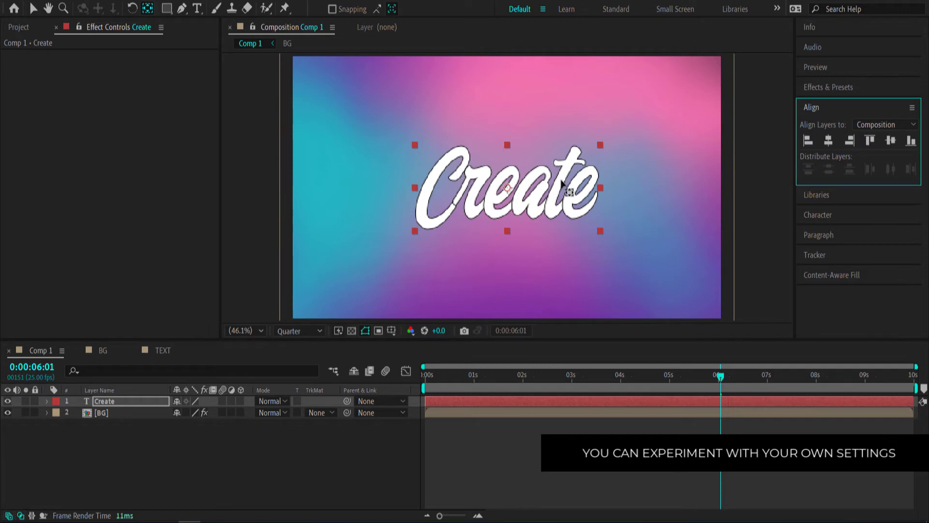
pyautogui.click(241, 439)
pyautogui.click(106, 402)
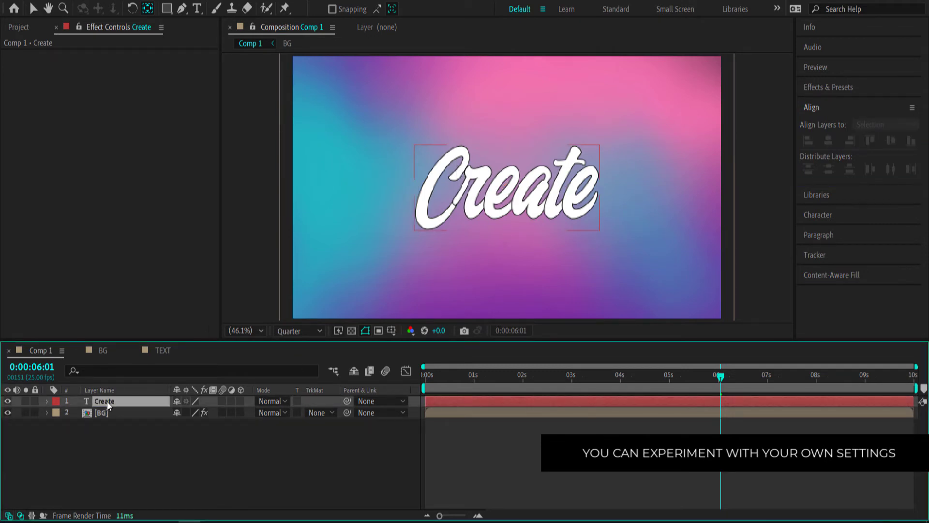
# - Convert the Create text into a Create Outlines shape layer, then show its Position at 0:00
pyautogui.rightClick(106, 401)
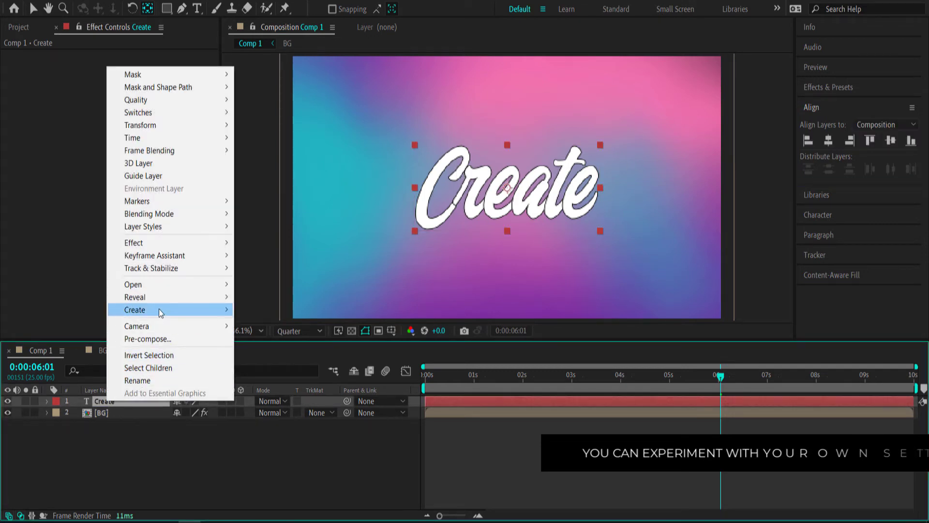
pyautogui.moveTo(204, 313)
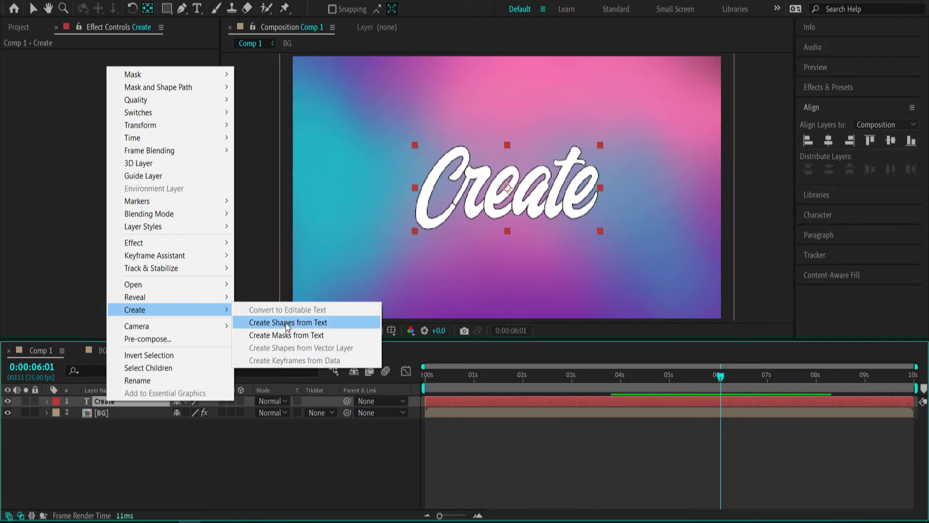
pyautogui.click(286, 323)
pyautogui.click(150, 473)
pyautogui.click(118, 402)
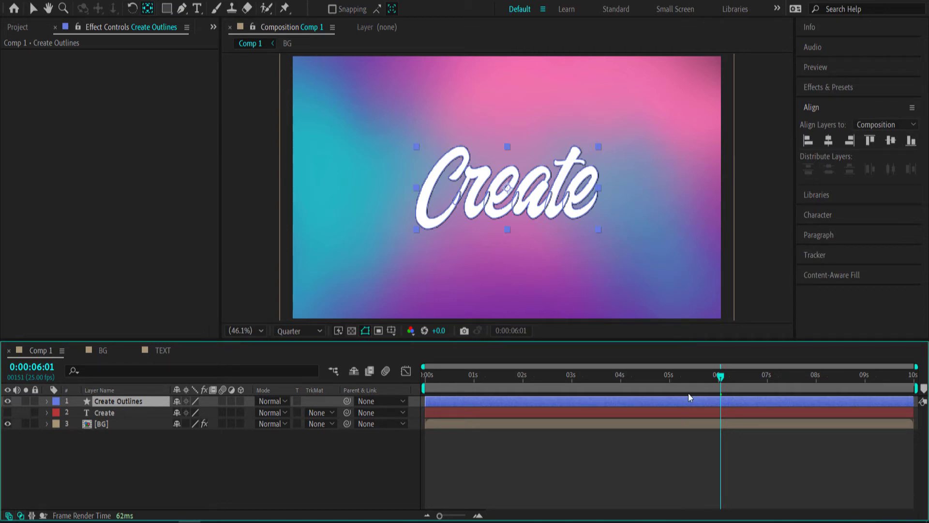
pyautogui.moveTo(723, 380); pyautogui.dragTo(408, 380)
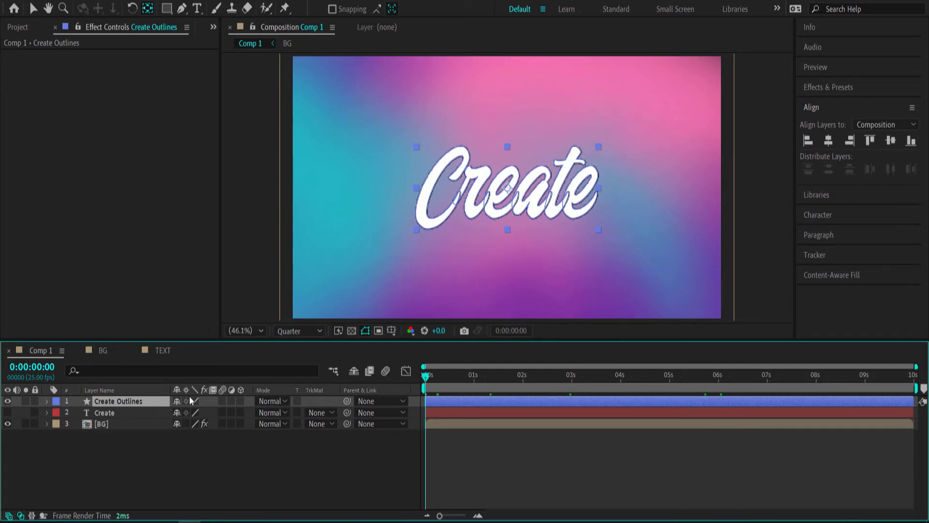
pyautogui.press('p')
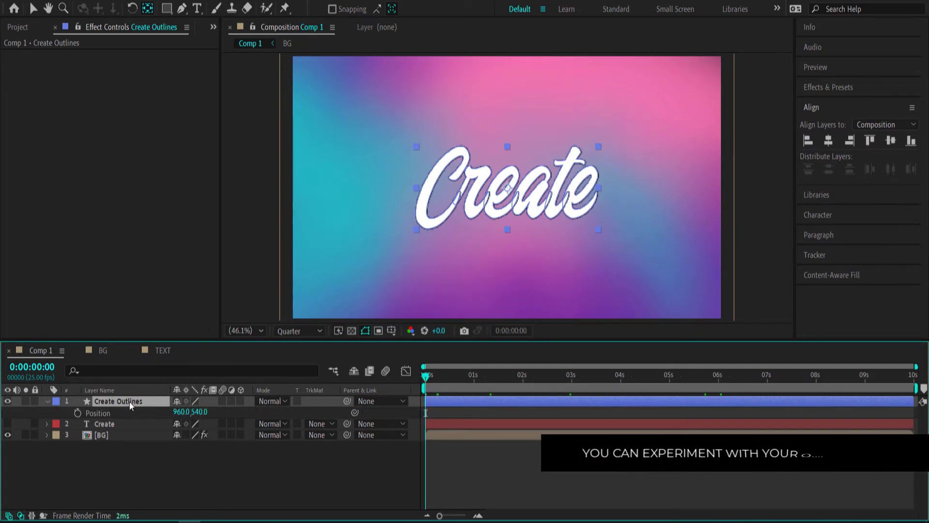
# - Enable Position keyframing on Create Outlines and set Y to 220 at 0 s
pyautogui.click(77, 413)
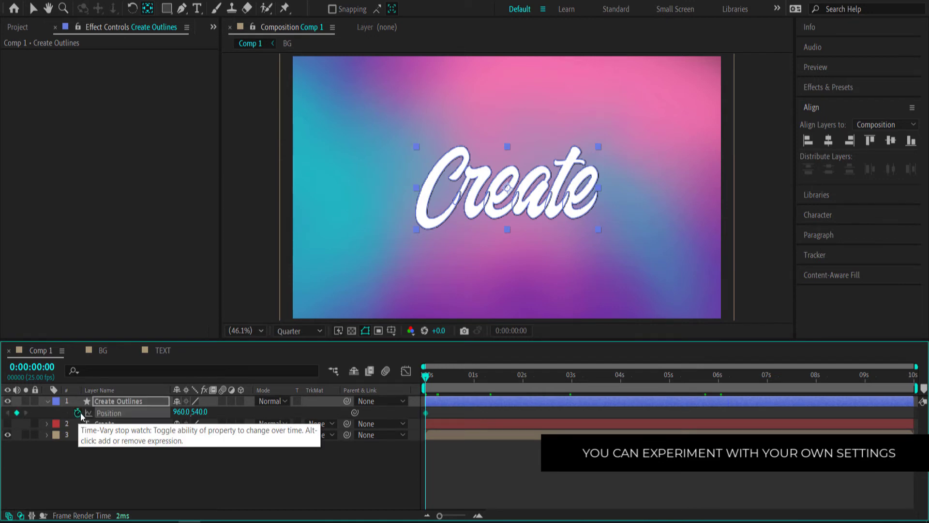
pyautogui.click(200, 412)
pyautogui.write('20')
pyautogui.press('Return')
pyautogui.scroll(-2, 530, 110)
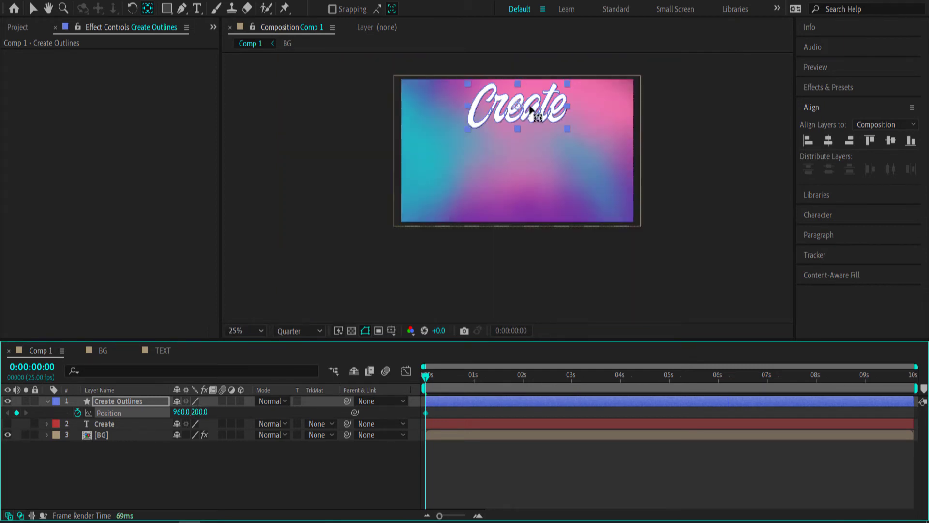
pyautogui.click(198, 411)
pyautogui.write('180')
pyautogui.press('Return')
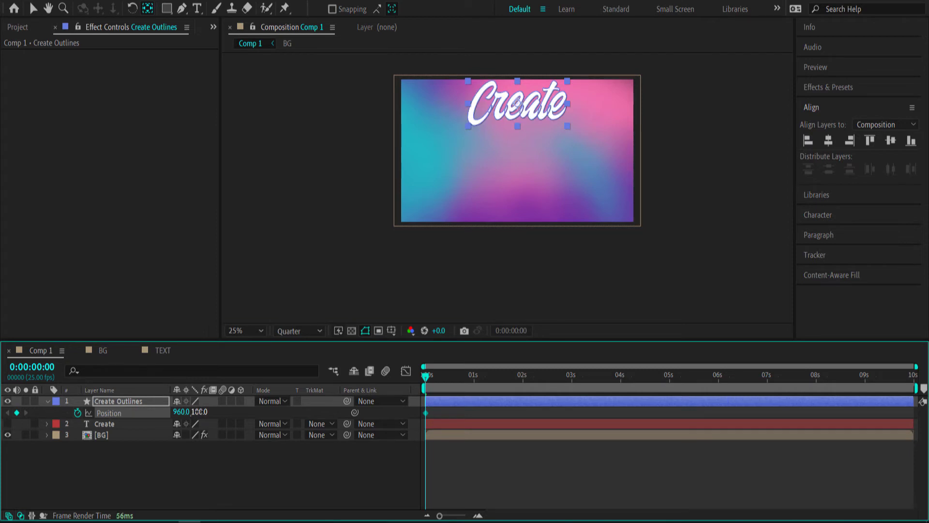
pyautogui.click(200, 412)
pyautogui.write('220')
pyautogui.press('Return')
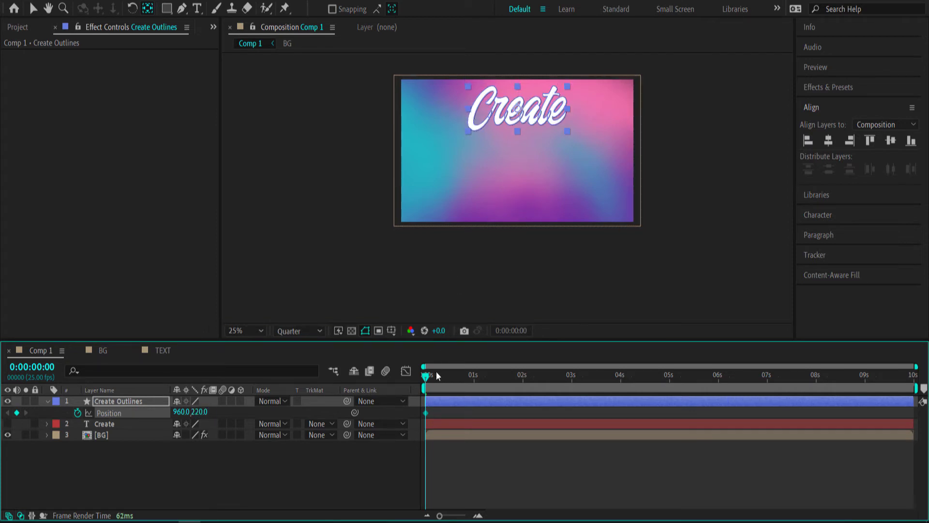
# - At frame 24, drag the word down to a Position of 960,840
pyautogui.moveTo(427, 381); pyautogui.dragTo(474, 384)
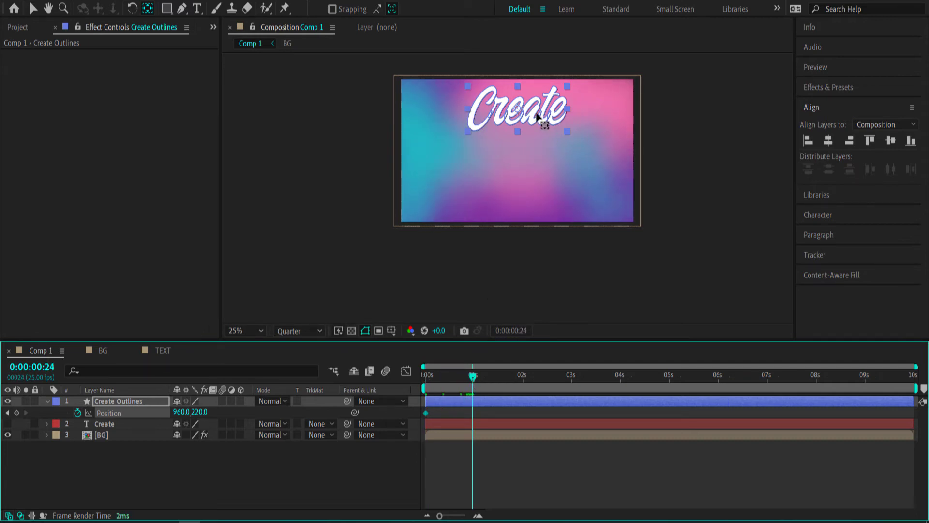
pyautogui.press('v')
pyautogui.moveTo(530, 115); pyautogui.dragTo(527, 201)
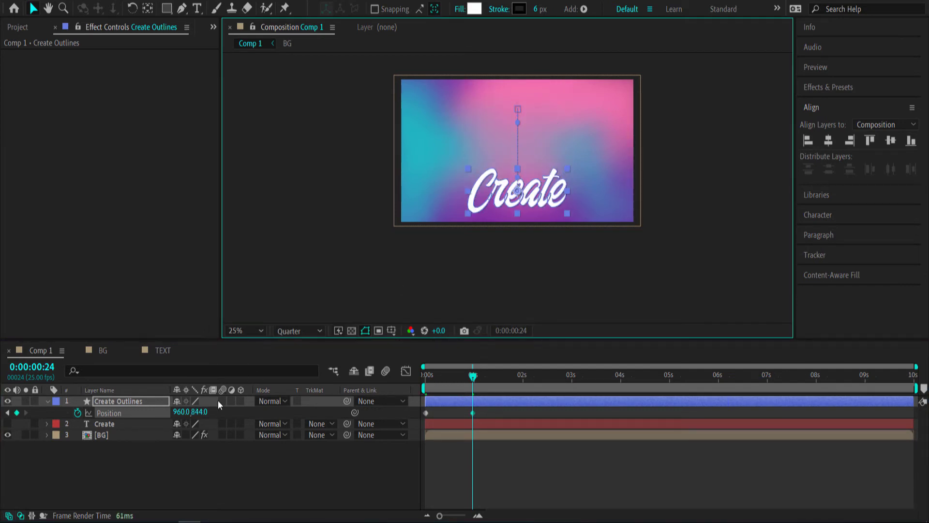
pyautogui.click(200, 413)
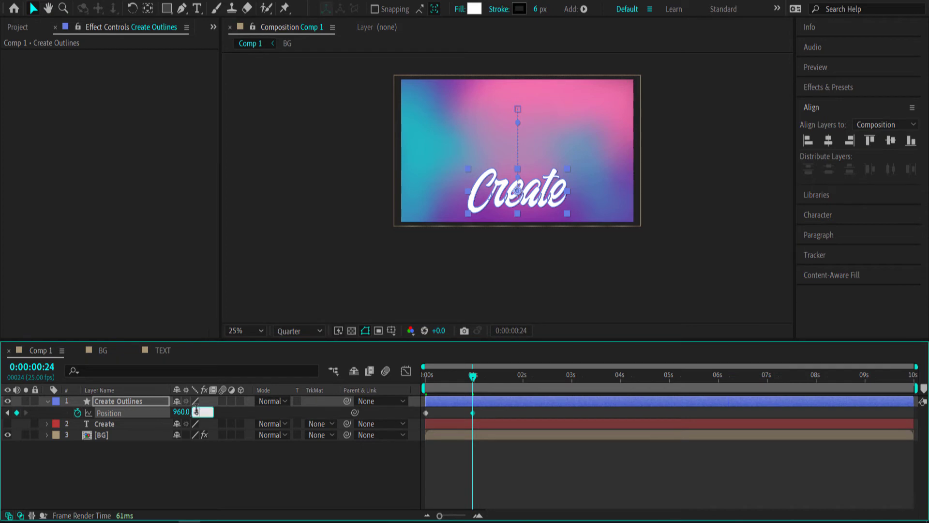
pyautogui.press('Return')
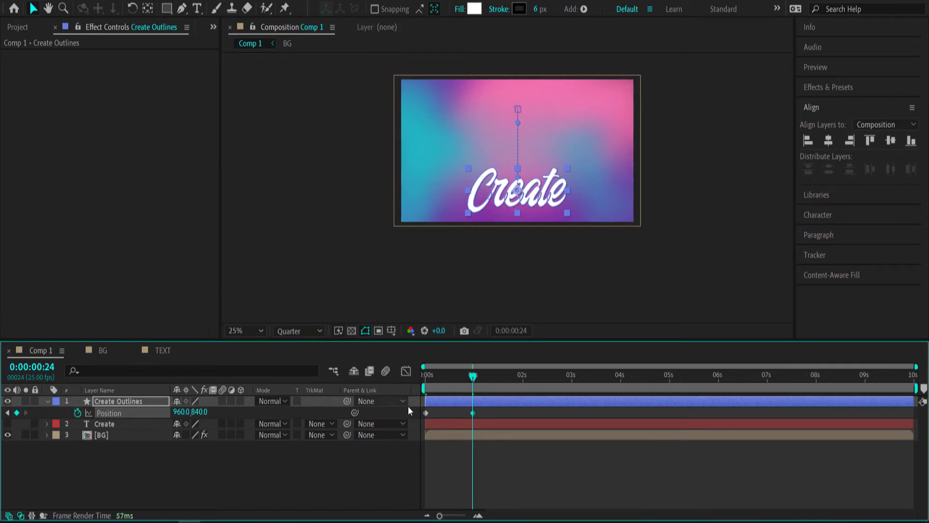
pyautogui.click(426, 414)
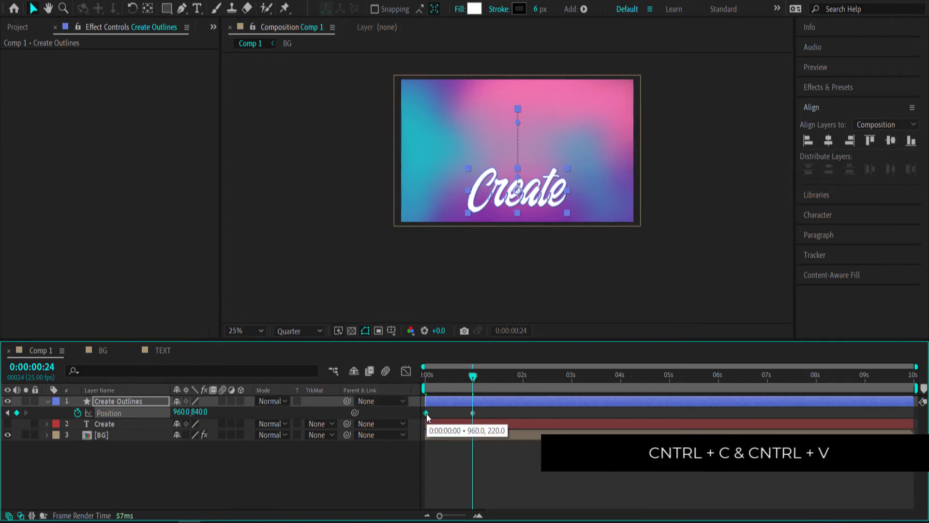
# - Paste the starting keyframe at 2 s, Easy Ease all three, and stretch them to about 5 s
pyautogui.moveTo(473, 375); pyautogui.dragTo(522, 376)
pyautogui.hotkey('ctrl', 'v')
pyautogui.press('space')
pyautogui.moveTo(541, 408); pyautogui.dragTo(422, 417)
pyautogui.rightClick(426, 413)
pyautogui.moveTo(469, 407)
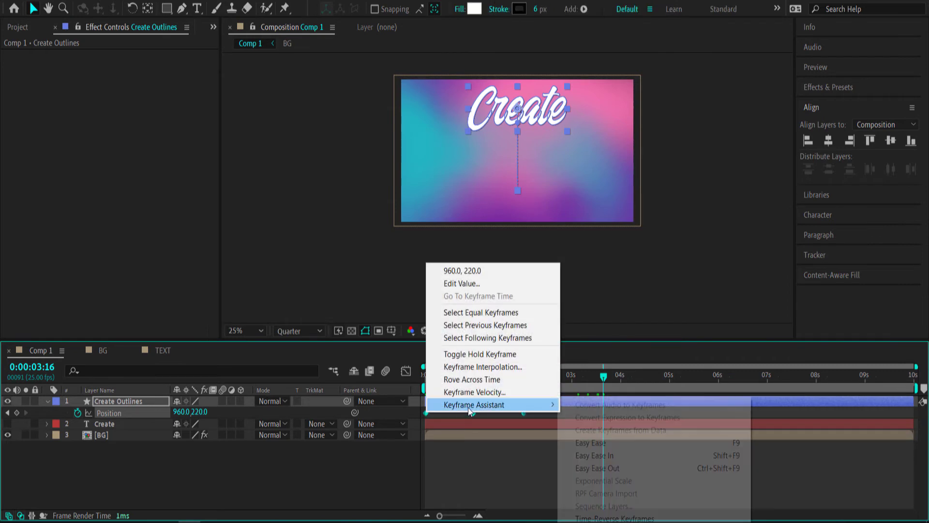
pyautogui.click(626, 444)
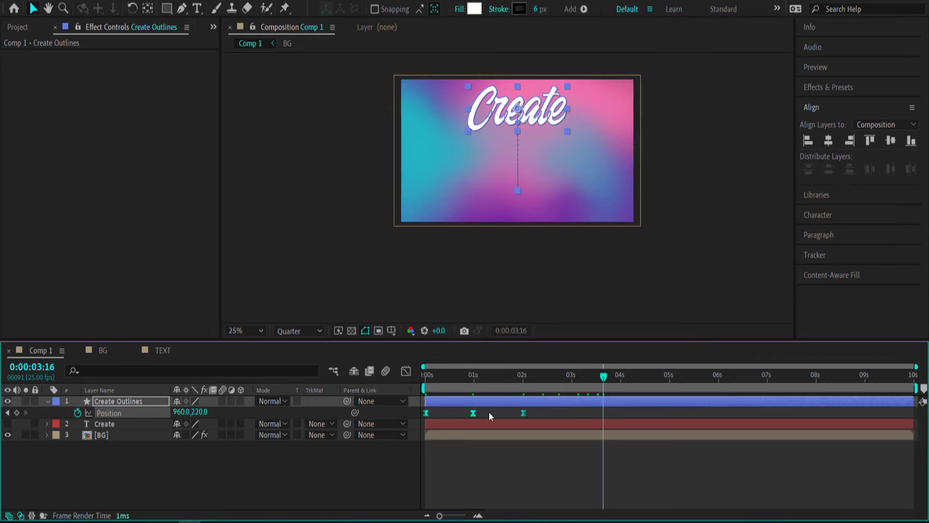
pyautogui.moveTo(525, 412); pyautogui.dragTo(670, 412)
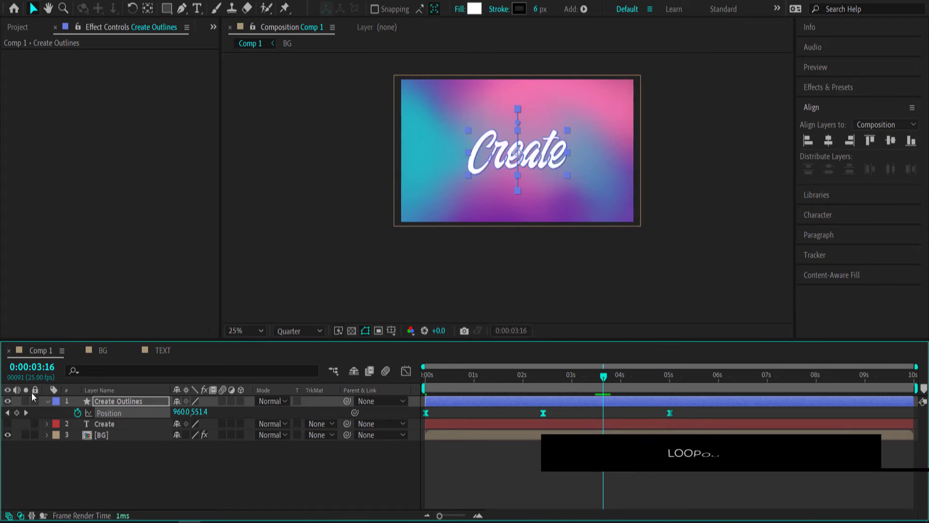
# - Add a loopOut() expression to Create Outlines' Position and preview the repeating bounce
pyautogui.keyDown('alt'); pyautogui.click(77, 414); pyautogui.keyUp('alt')
pyautogui.write('loopou')
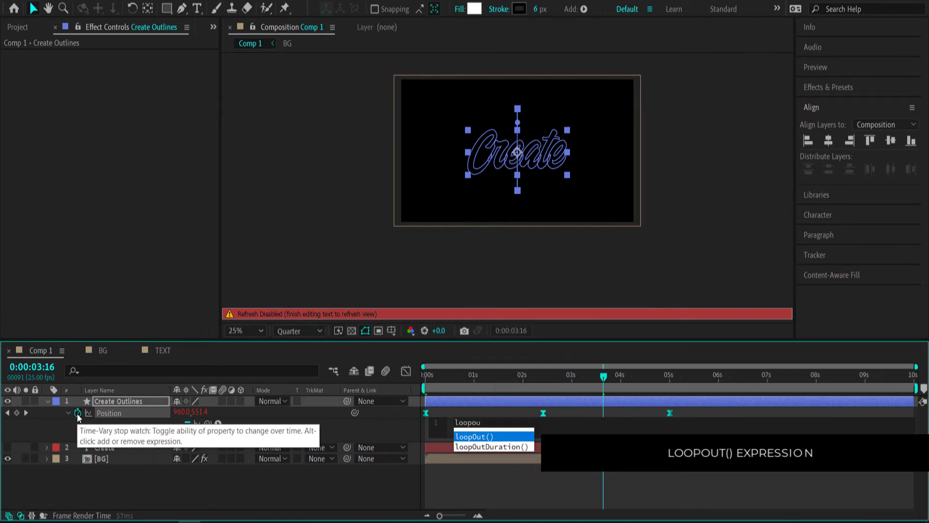
pyautogui.press('Return')
pyautogui.moveTo(604, 374); pyautogui.dragTo(425, 366)
pyautogui.press('space')
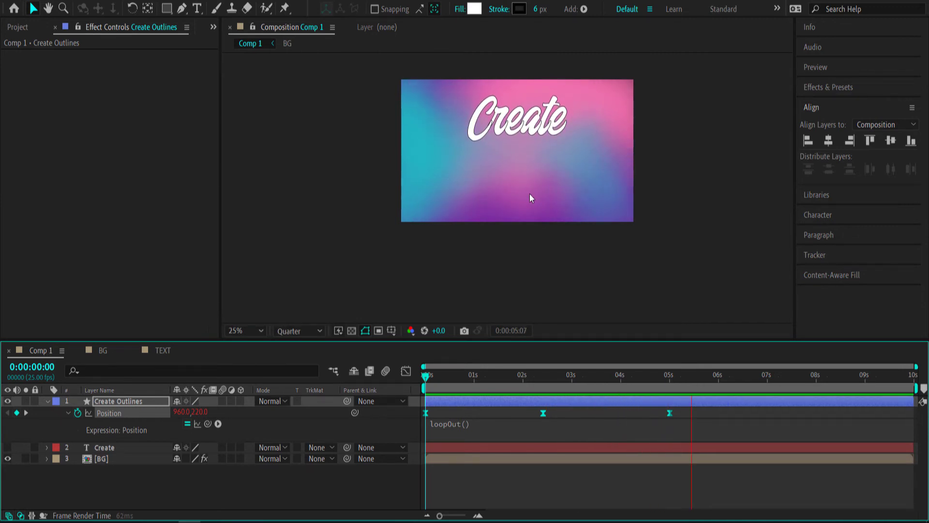
pyautogui.press('space')
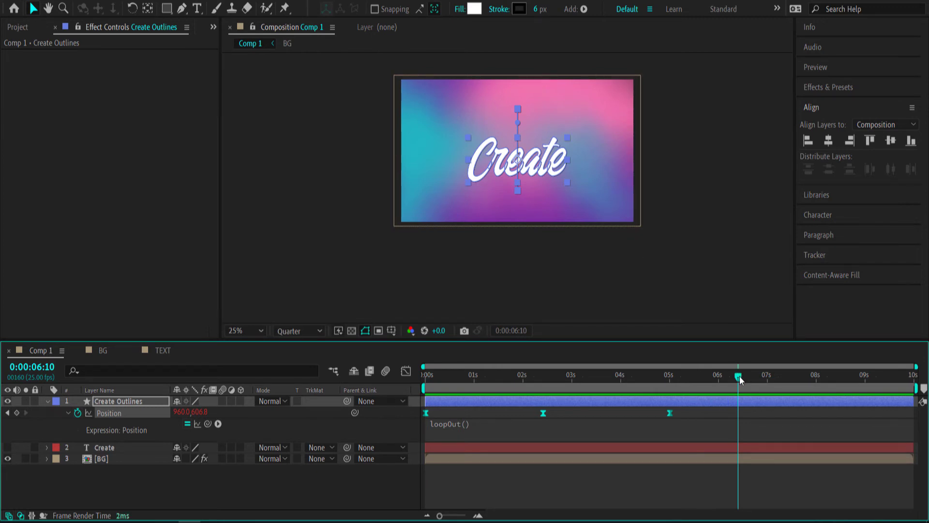
pyautogui.moveTo(738, 376); pyautogui.dragTo(420, 376)
pyautogui.click(134, 495)
# - Duplicate Create Outlines into copies 2, 3 and 4 and select the copies
pyautogui.click(118, 401)
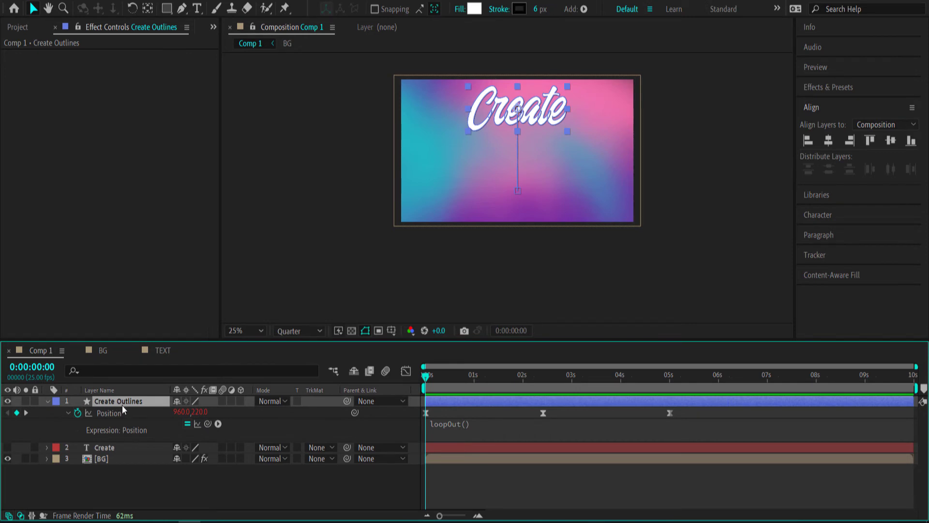
pyautogui.hotkey('ctrl', 'd')
pyautogui.hotkey('ctrl', 'd')
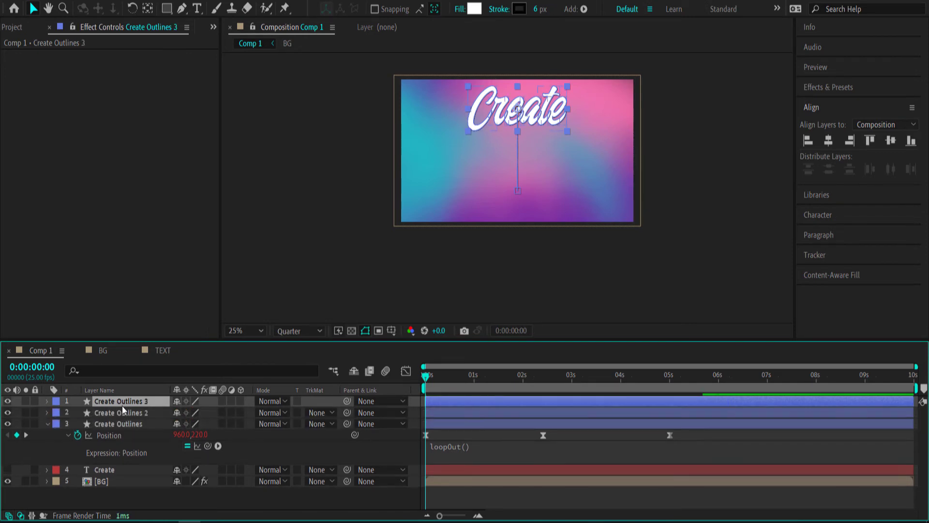
pyautogui.hotkey('ctrl', 'd')
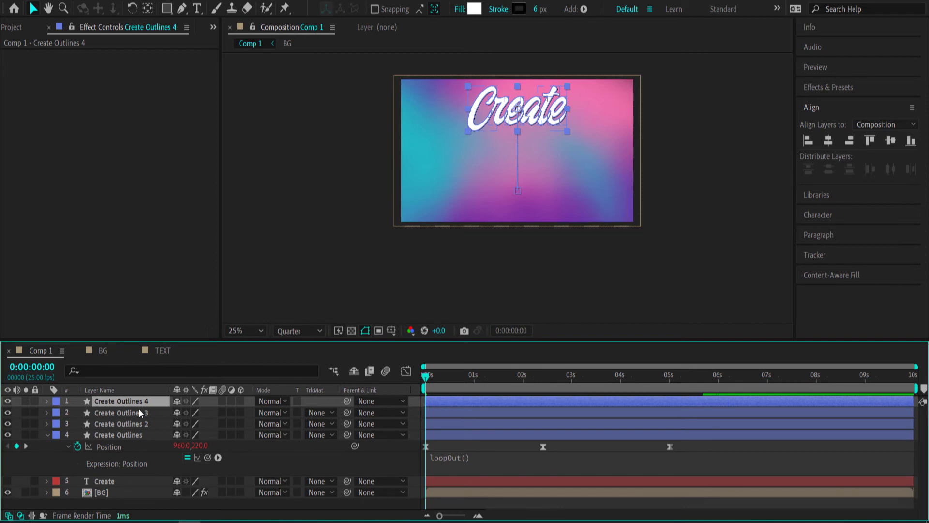
pyautogui.click(138, 413)
pyautogui.keyDown('shift'); pyautogui.click(139, 433); pyautogui.keyUp('shift')
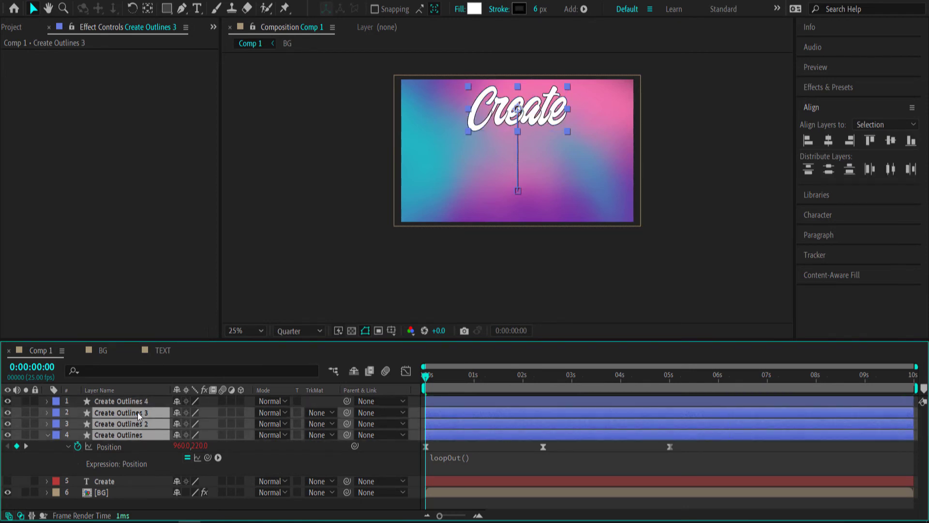
pyautogui.scroll(8, 443, 412)
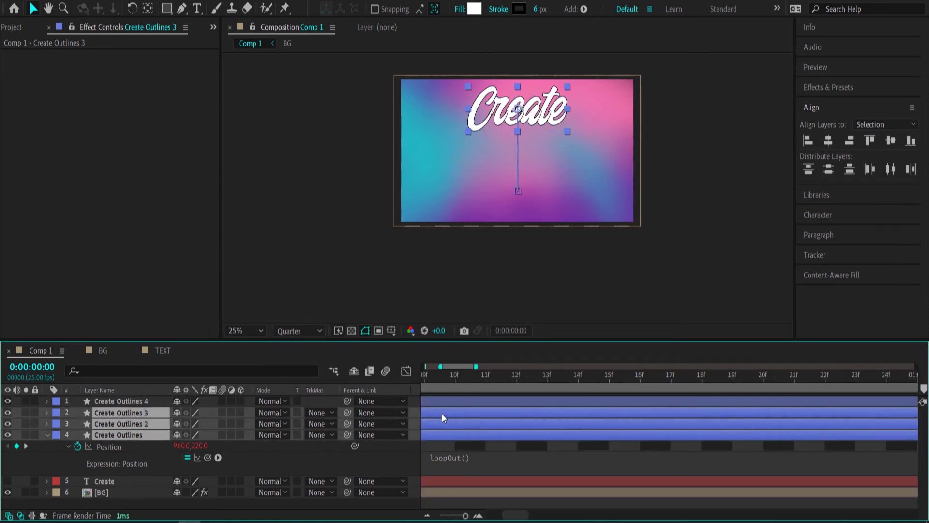
# - Stagger the outline layers to start at frames 4, 8 and 12, checking frame 10
pyautogui.moveTo(455, 367); pyautogui.dragTo(424, 368)
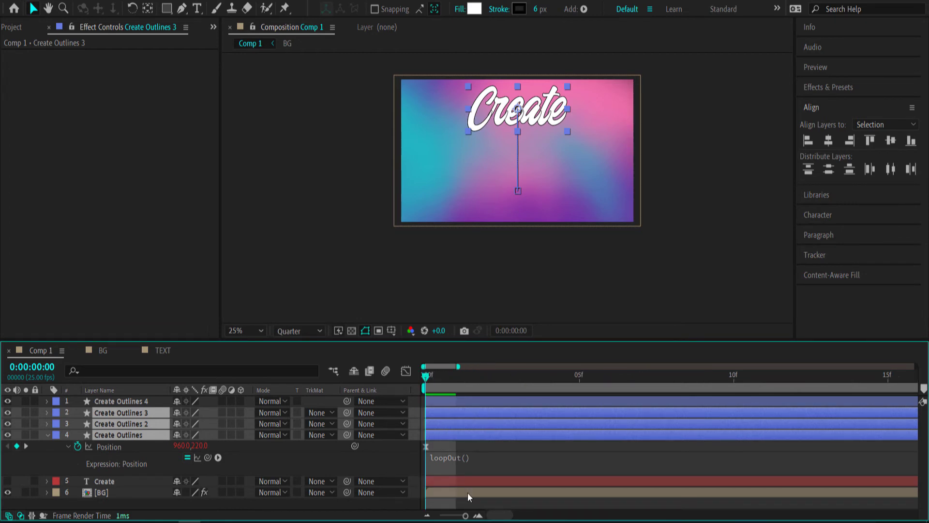
pyautogui.moveTo(438, 413); pyautogui.dragTo(557, 411)
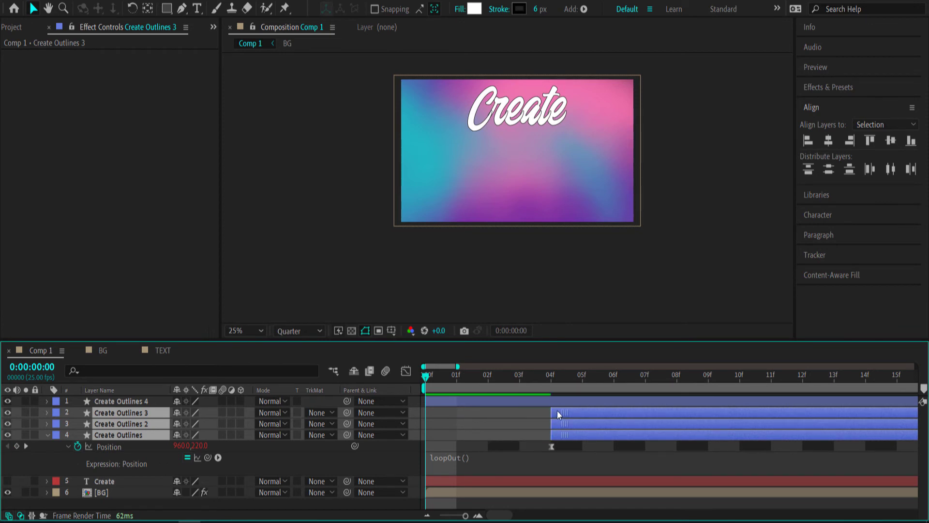
pyautogui.click(123, 403)
pyautogui.click(130, 423)
pyautogui.keyDown('shift'); pyautogui.click(132, 435); pyautogui.keyUp('shift')
pyautogui.moveTo(562, 428); pyautogui.dragTo(691, 422)
pyautogui.click(616, 447)
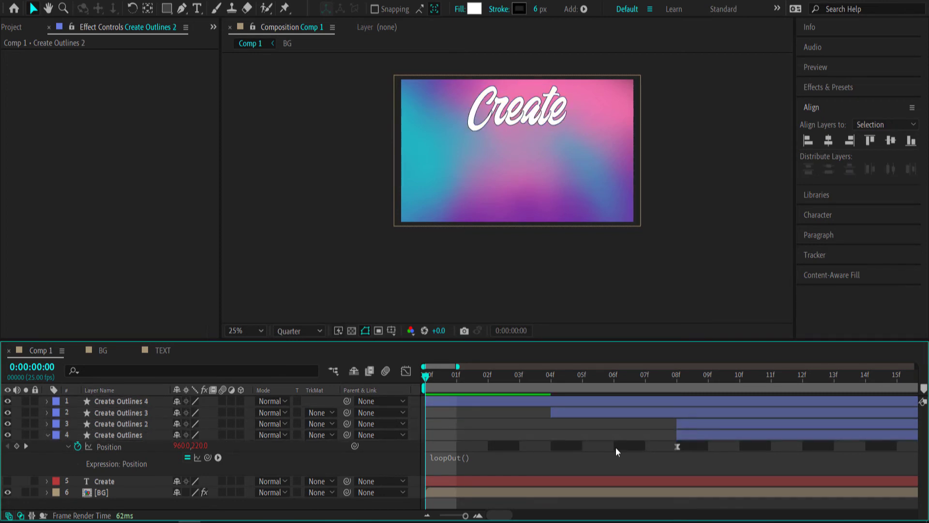
pyautogui.click(145, 435)
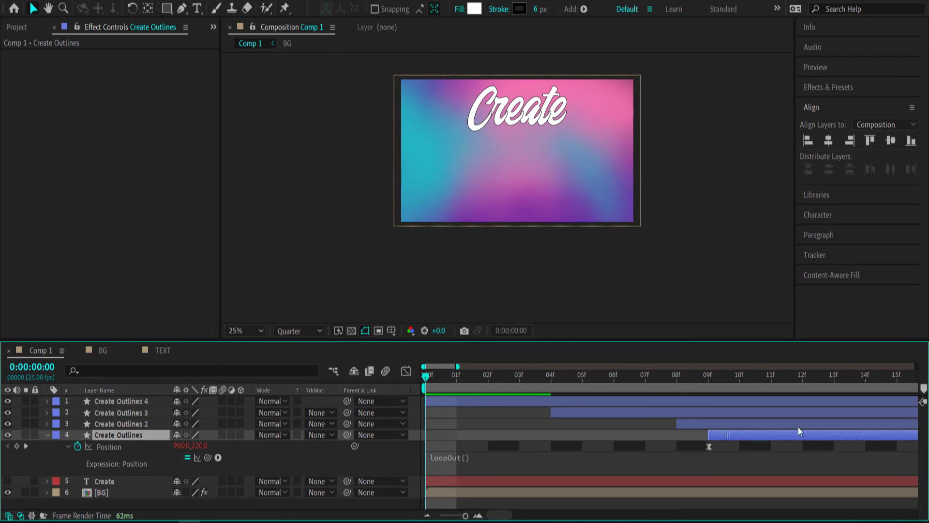
pyautogui.moveTo(724, 435); pyautogui.dragTo(819, 429)
pyautogui.moveTo(425, 375); pyautogui.dragTo(858, 359)
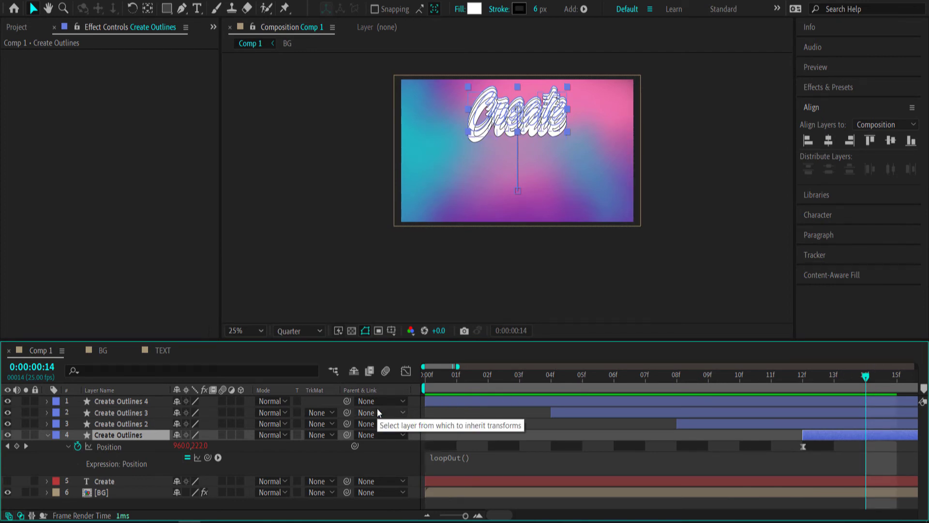
# - Select Create Outlines 4 and 3, then copy purple #7027A0 from Color Hunt
pyautogui.click(135, 400)
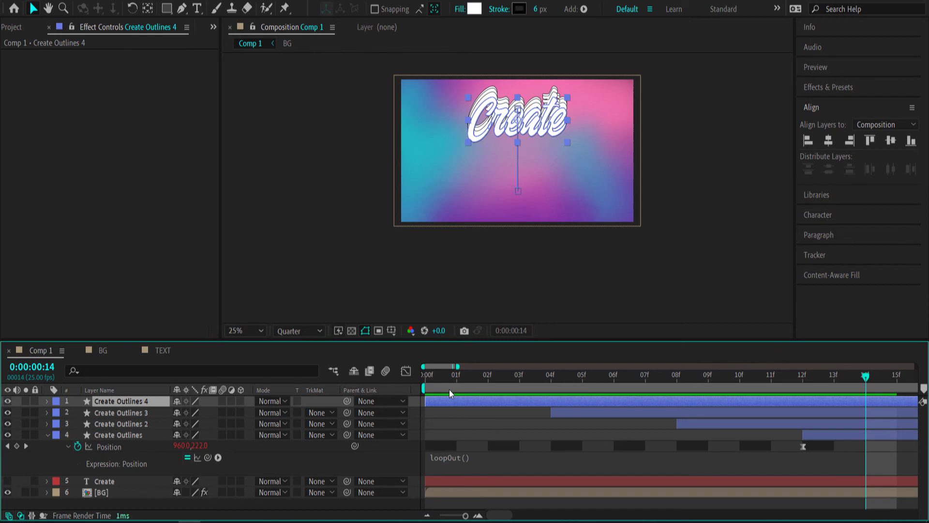
pyautogui.click(136, 415)
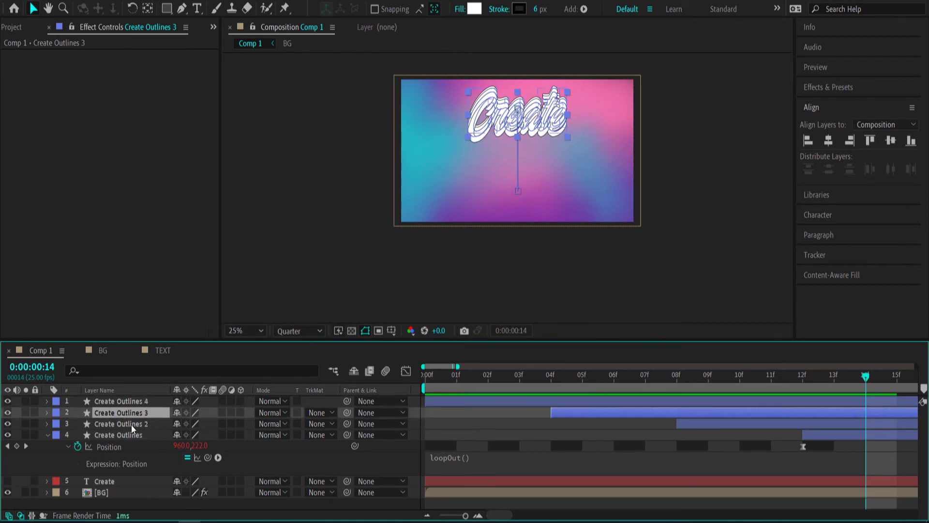
pyautogui.hotkey('alt', 'Tab')
pyautogui.moveTo(685, 242)
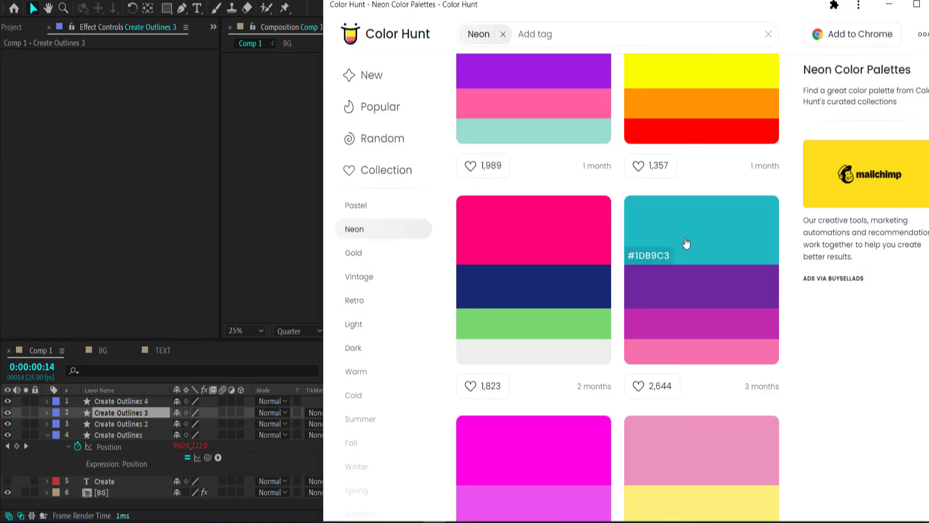
pyautogui.click(654, 305)
# - Set the selected outline layers' Fill to the pasted purple #7027A0
pyautogui.click(135, 412)
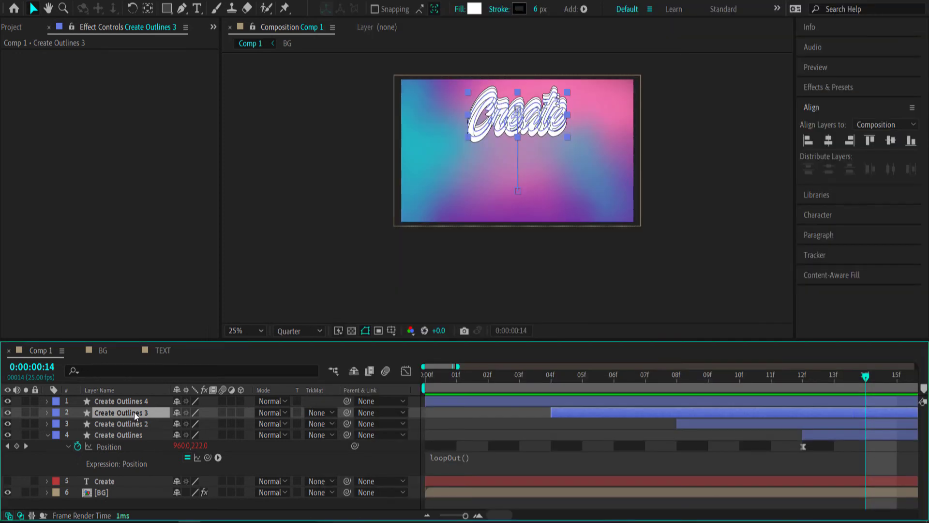
pyautogui.click(475, 10)
pyautogui.hotkey('ctrl', 'v')
pyautogui.click(357, 212)
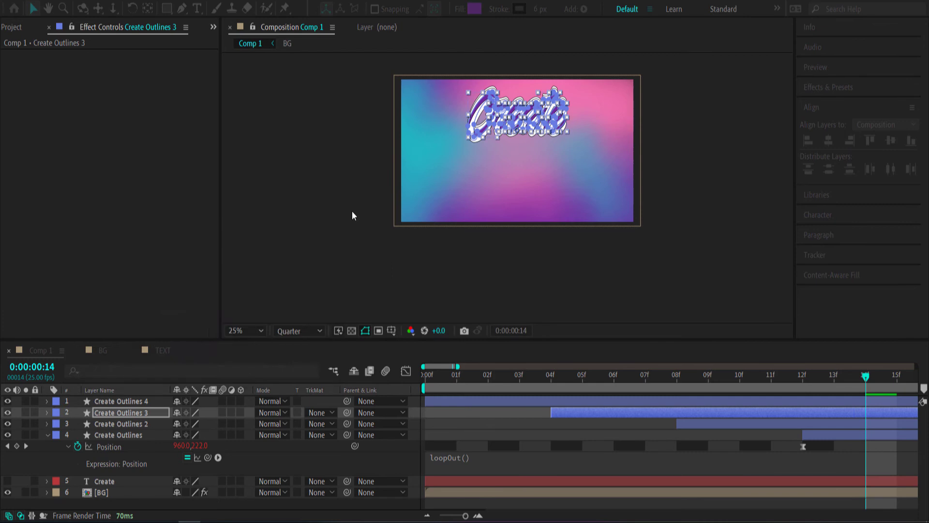
# - Deselect and preview the purple echo trail, stopping at frame 20
pyautogui.hotkey('alt', 'Tab')
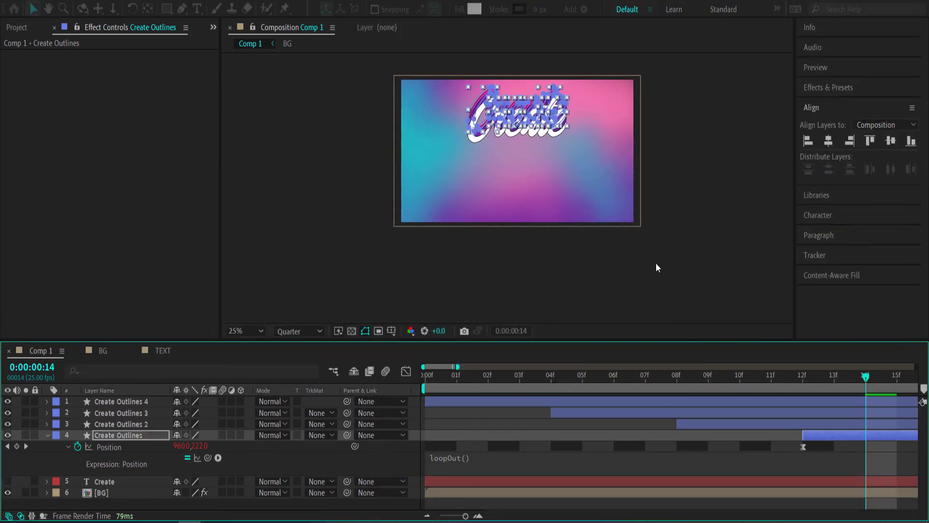
pyautogui.click(658, 267)
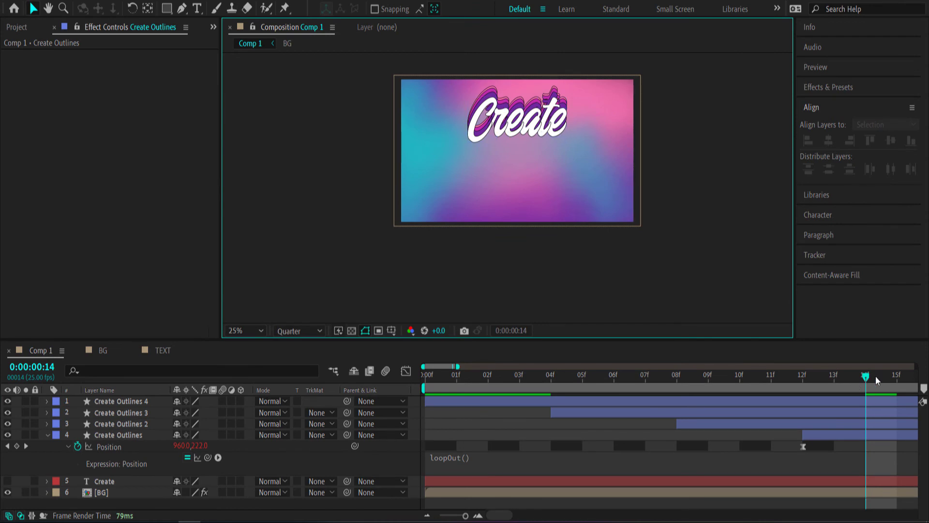
pyautogui.scroll(3, 665, 369)
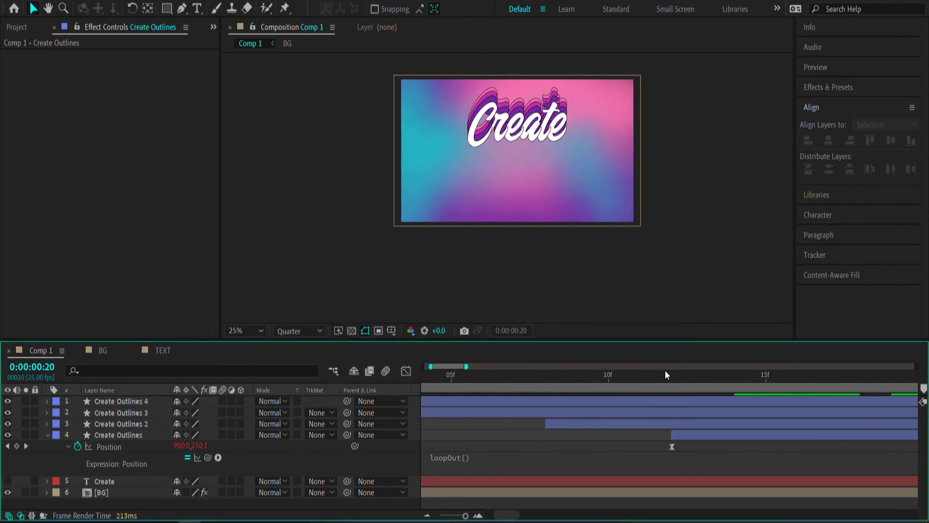
pyautogui.scroll(-3, 590, 390)
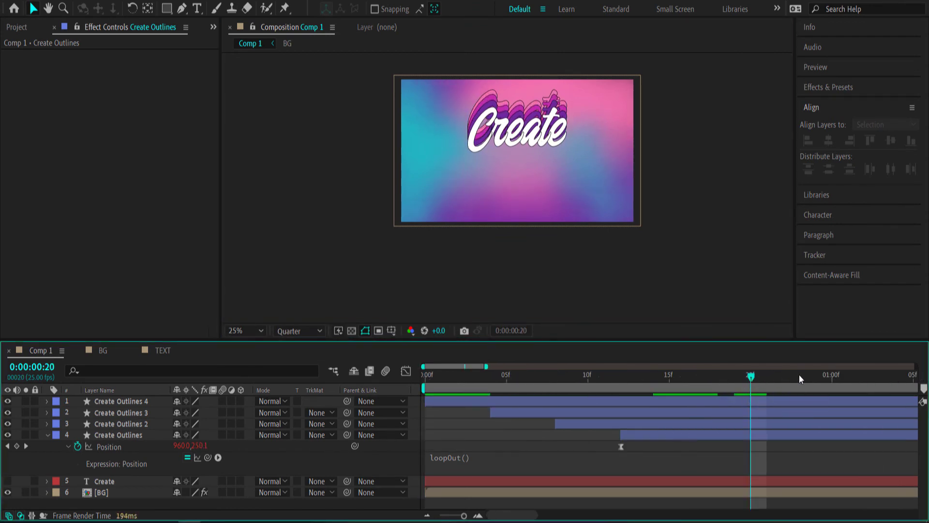
pyautogui.hscroll(2, 708, 372)
pyautogui.click(666, 373)
pyautogui.scroll(-2, 608, 424)
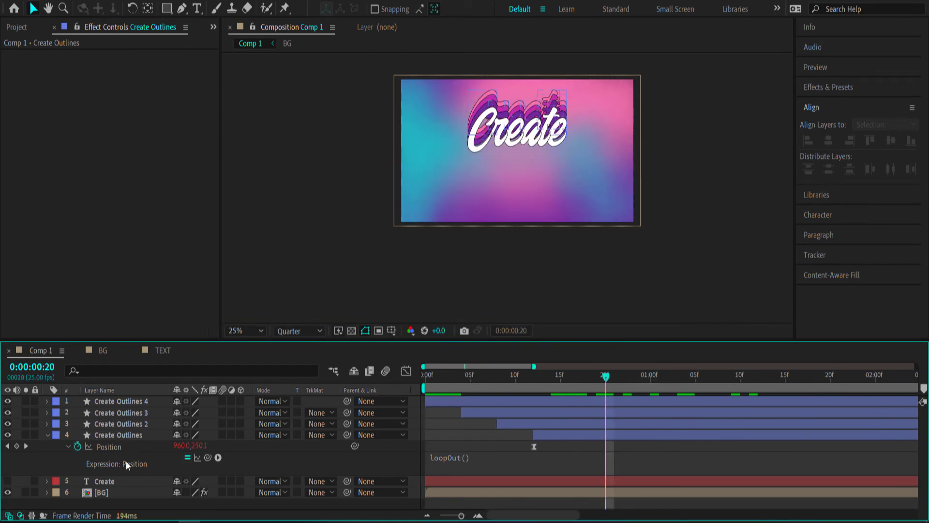
pyautogui.click(119, 481)
# - Pre-compose Create and Create Outlines 1–4 into a comp named TEXT, then preview from the start
pyautogui.keyDown('shift'); pyautogui.click(123, 400); pyautogui.keyUp('shift')
pyautogui.rightClick(123, 399)
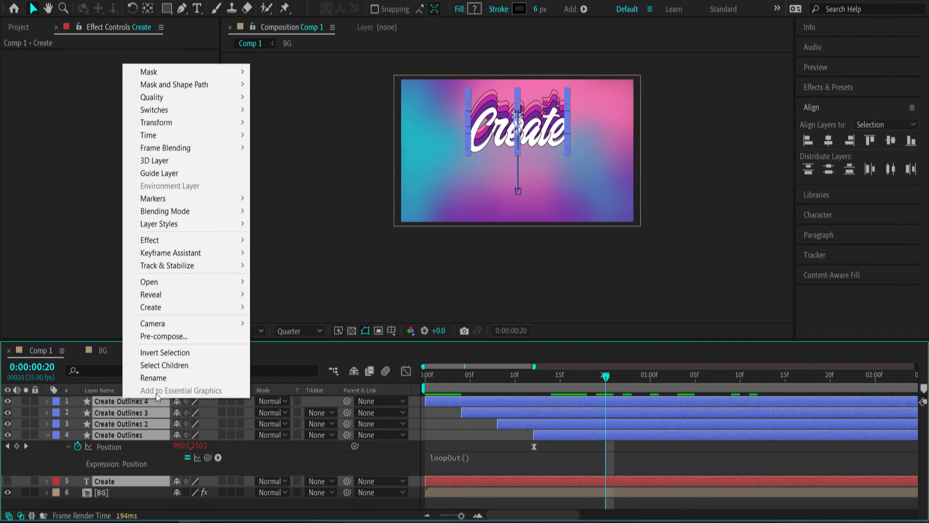
pyautogui.click(180, 336)
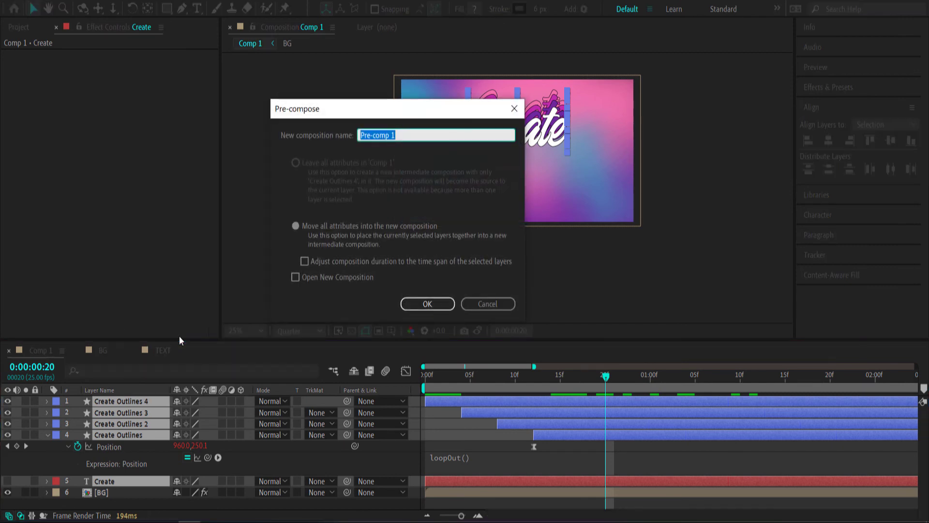
pyautogui.write('TEXT')
pyautogui.press('Return')
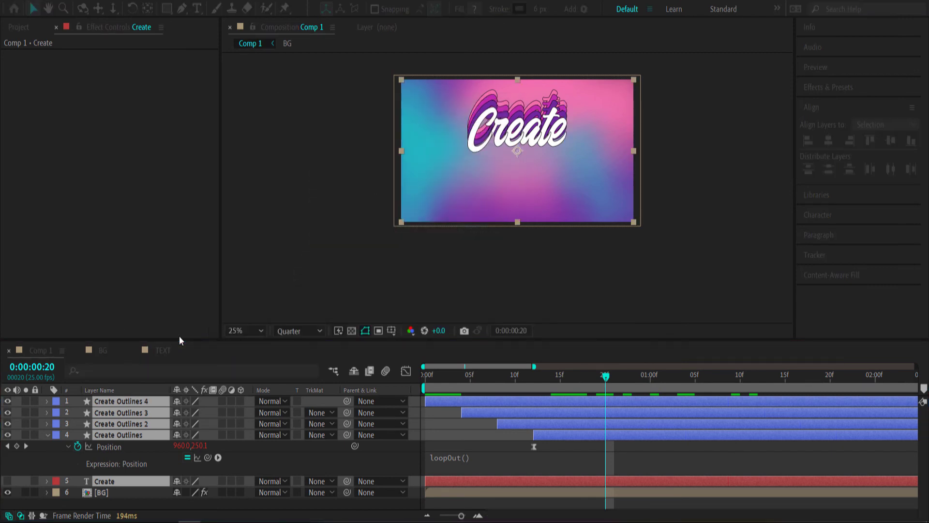
pyautogui.moveTo(605, 376); pyautogui.dragTo(416, 376)
pyautogui.press('space')
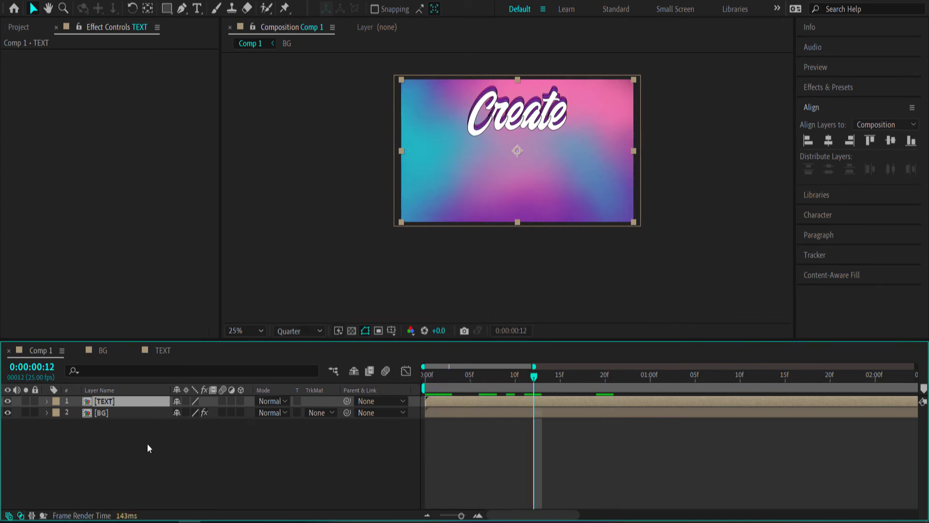
# - Add a new adjustment layer to Comp 1
pyautogui.rightClick(131, 466)
pyautogui.moveTo(182, 332)
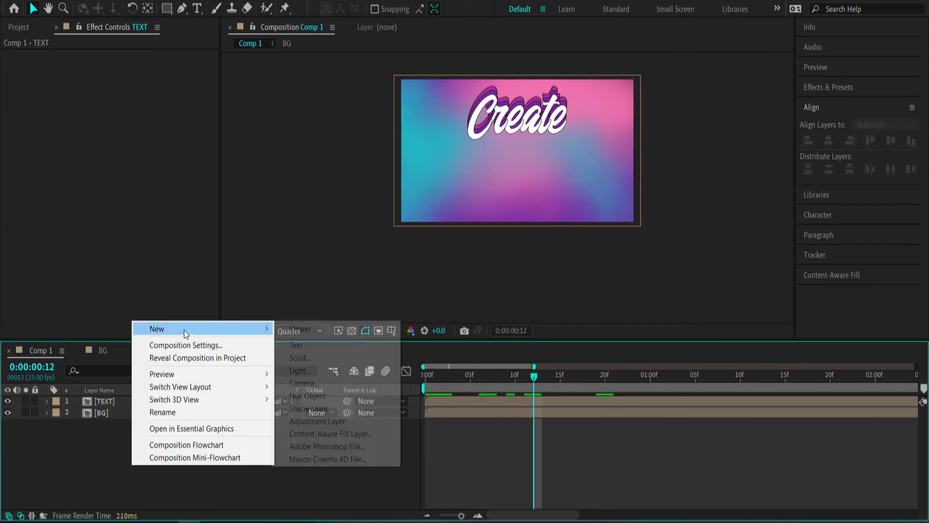
pyautogui.click(322, 422)
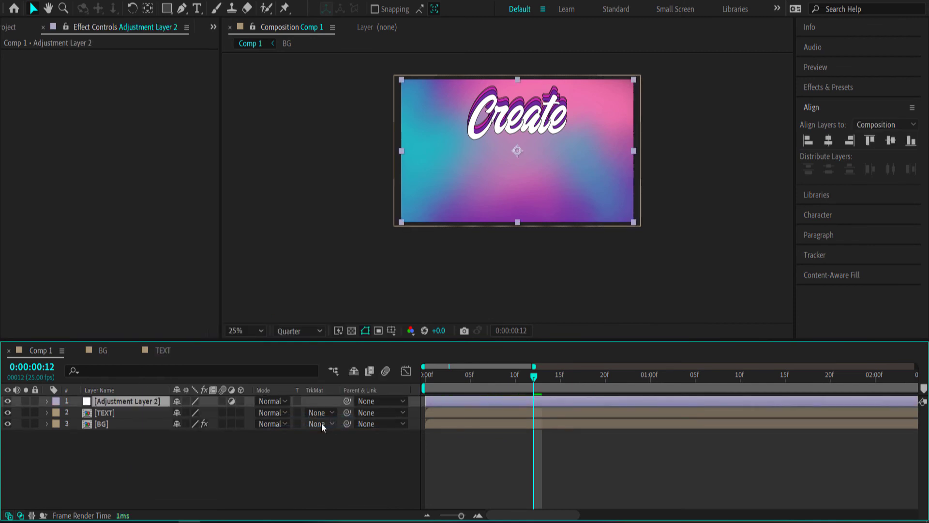
# - Apply the Noise effect to the adjustment layer with Amount of Noise at 8%, then check the grain
pyautogui.hotkey('ctrl', 'space')
pyautogui.write('oi')
pyautogui.press('BackSpace')
pyautogui.press('BackSpace')
pyautogui.write('noise')
pyautogui.press('Return')
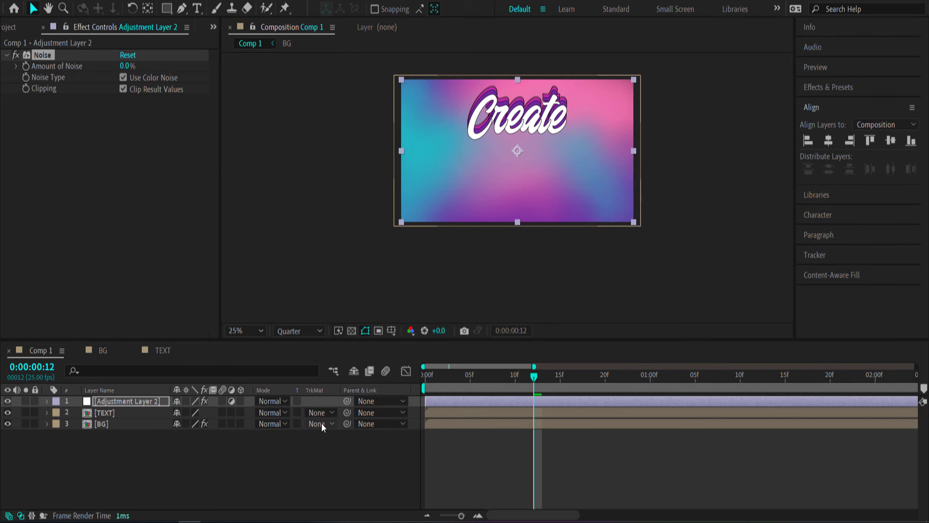
pyautogui.click(121, 66)
pyautogui.press('Return')
pyautogui.moveTo(535, 379); pyautogui.dragTo(414, 373)
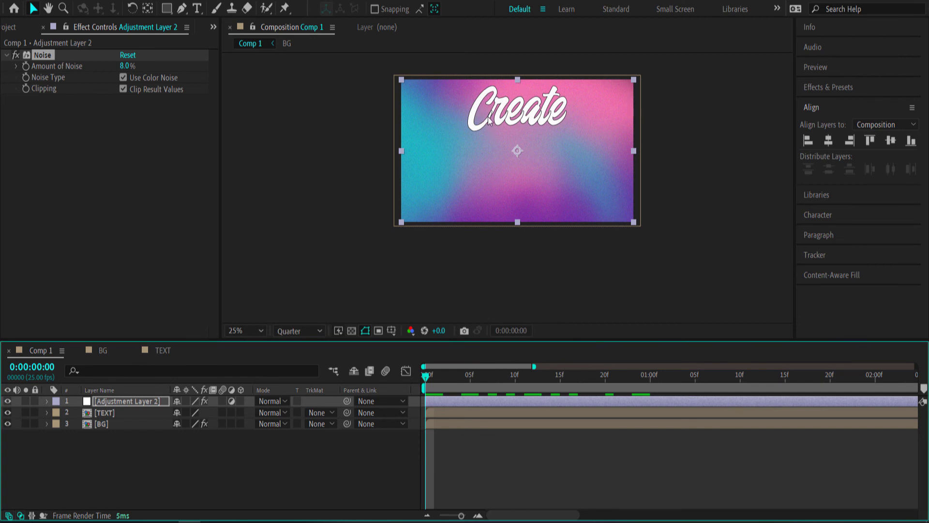
# - Add a Null Object and parent the TEXT and BG layers to Null 2
pyautogui.click(120, 471)
pyautogui.rightClick(120, 472)
pyautogui.moveTo(171, 332)
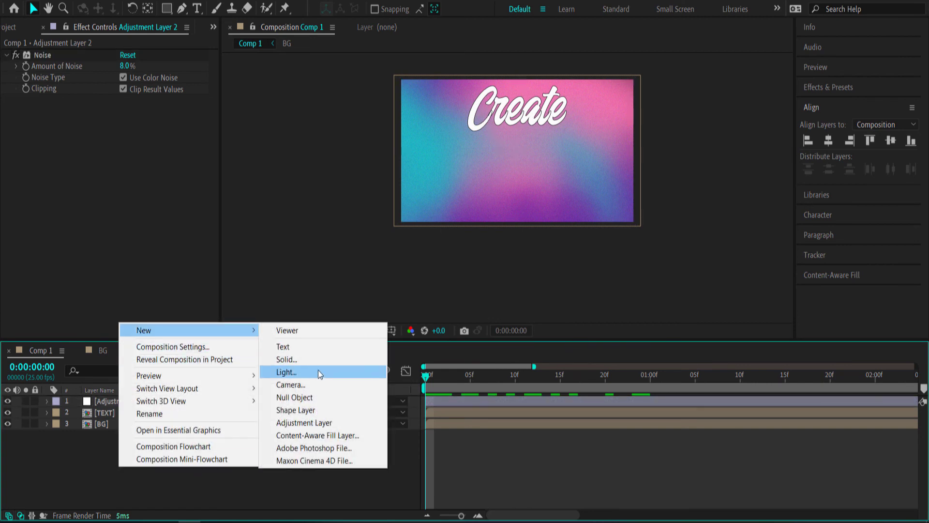
pyautogui.click(305, 398)
pyautogui.click(120, 424)
pyautogui.keyDown('shift'); pyautogui.click(114, 437); pyautogui.keyUp('shift')
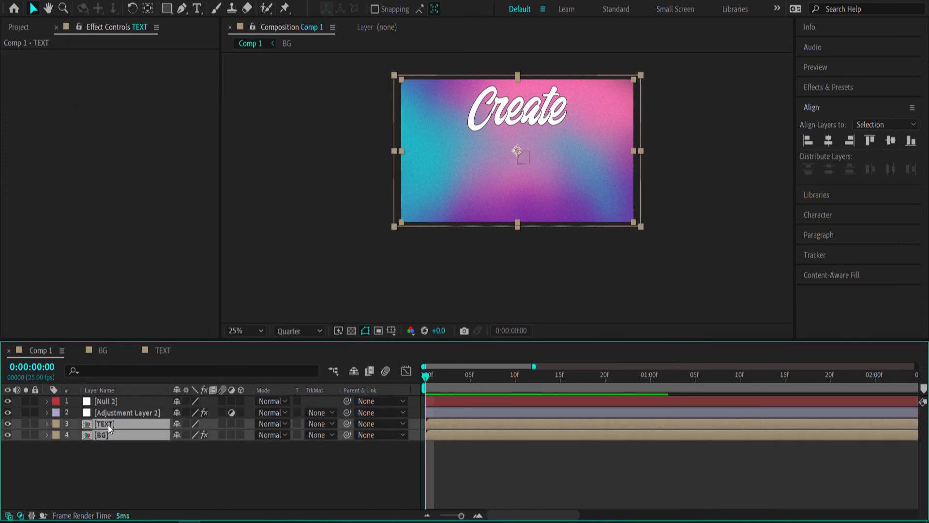
pyautogui.moveTo(347, 423); pyautogui.dragTo(119, 401)
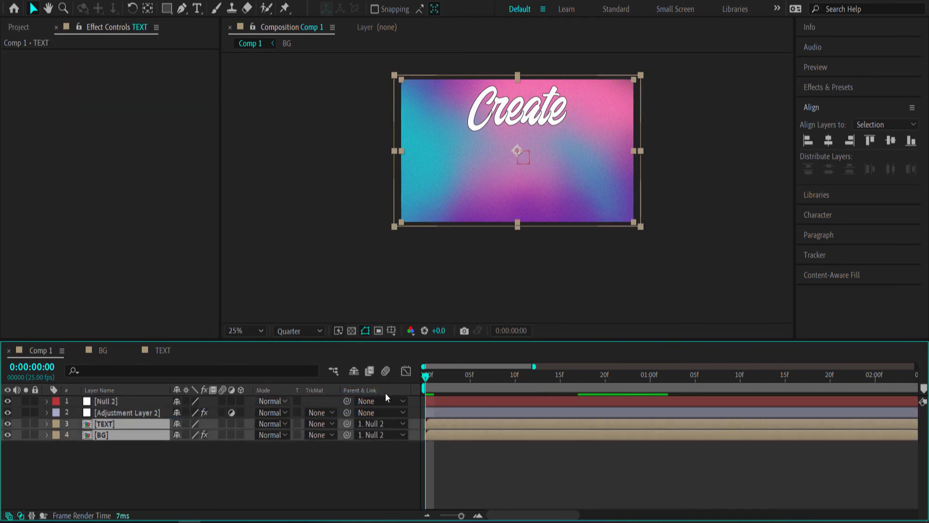
# - Set a starting Scale keyframe of 100% on Null 2 at 0 s
pyautogui.click(122, 402)
pyautogui.press('s')
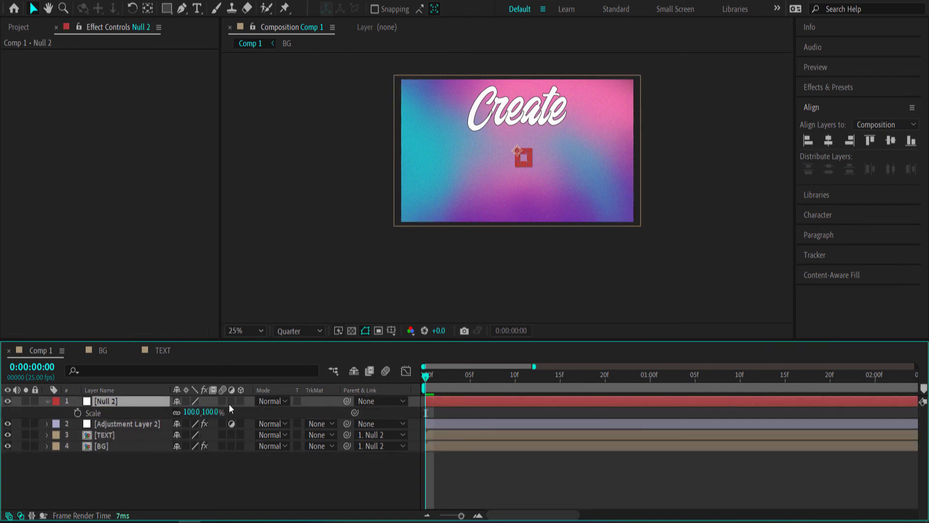
pyautogui.click(77, 413)
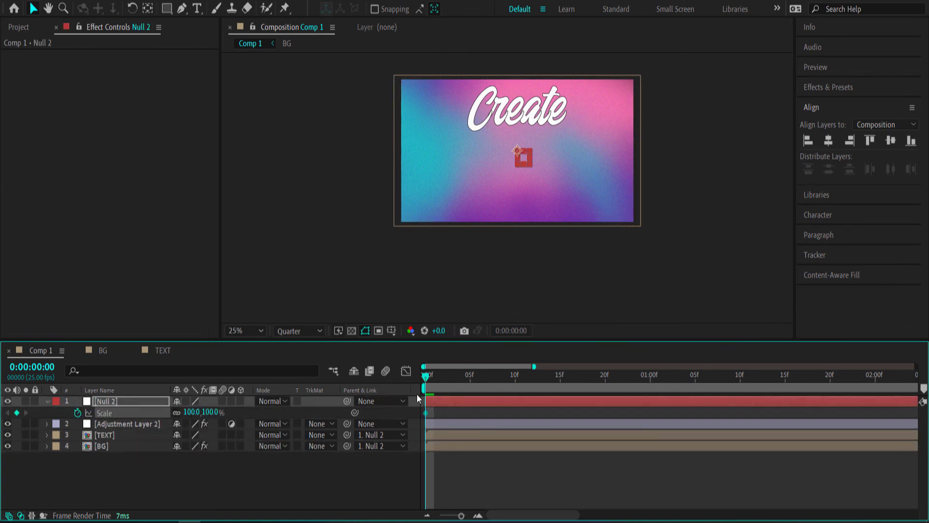
# - Set Null 2's Scale to 110% at the last frame of the composition
pyautogui.press('space')
pyautogui.press('-')
pyautogui.press('-')
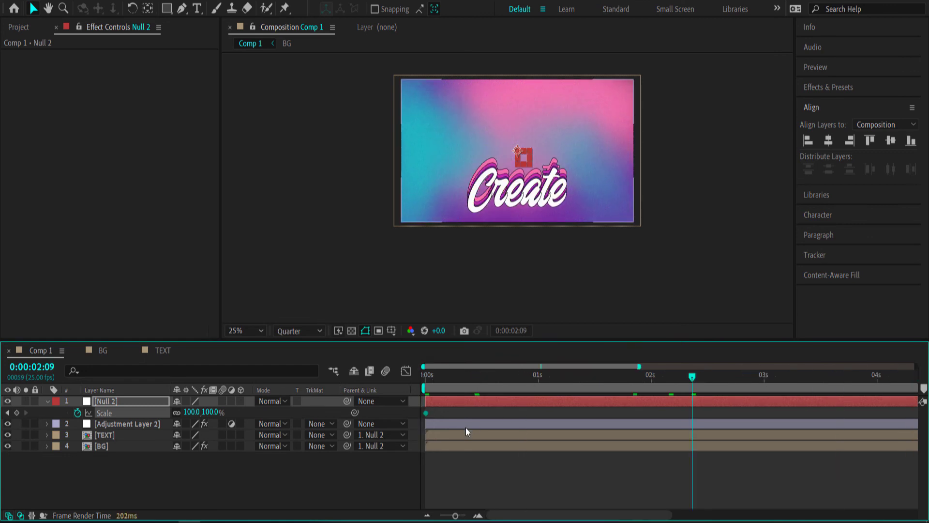
pyautogui.moveTo(538, 381); pyautogui.dragTo(913, 376)
pyautogui.click(192, 412)
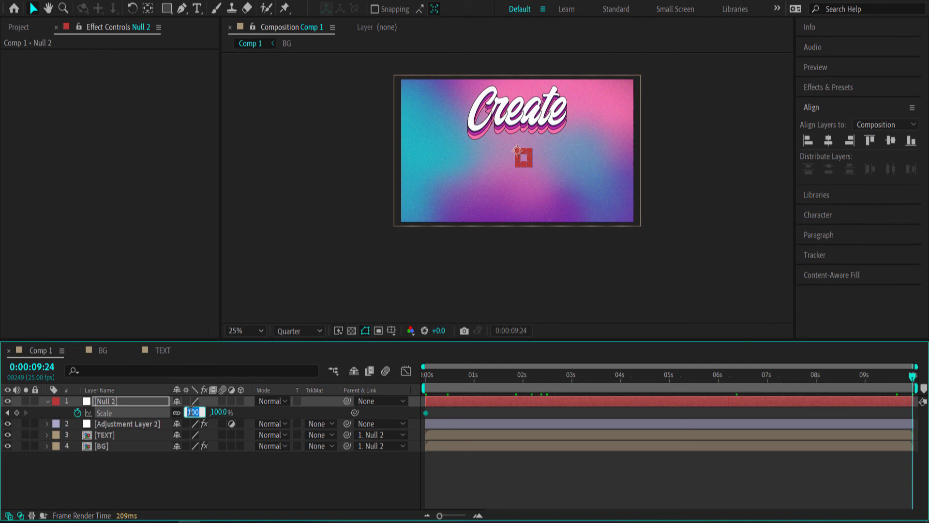
pyautogui.write('110')
pyautogui.press('Return')
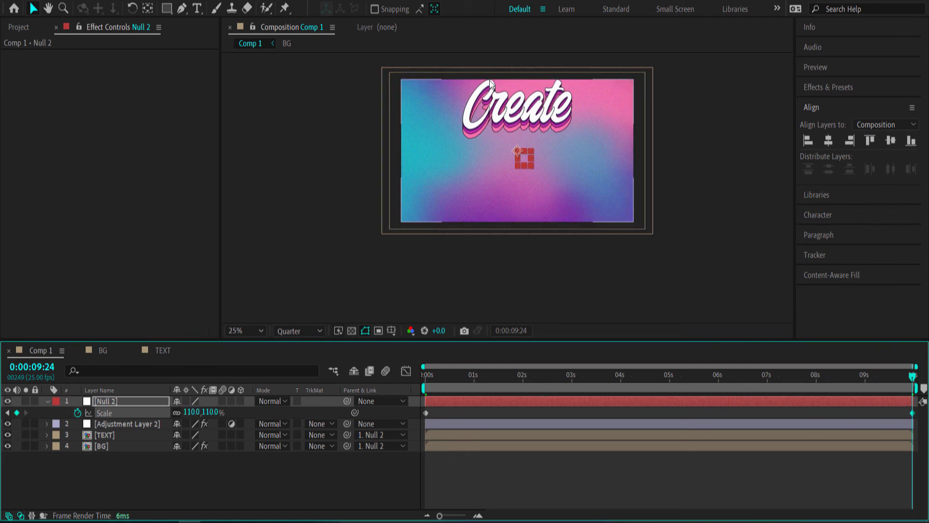
# - Set the TEXT layer's Scale to 90%
pyautogui.moveTo(913, 379); pyautogui.dragTo(897, 378)
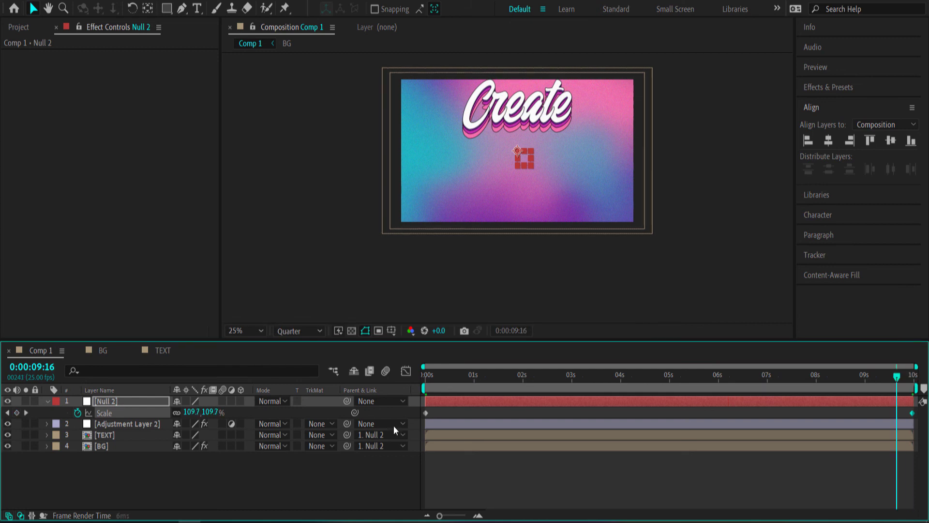
pyautogui.click(103, 436)
pyautogui.press('s')
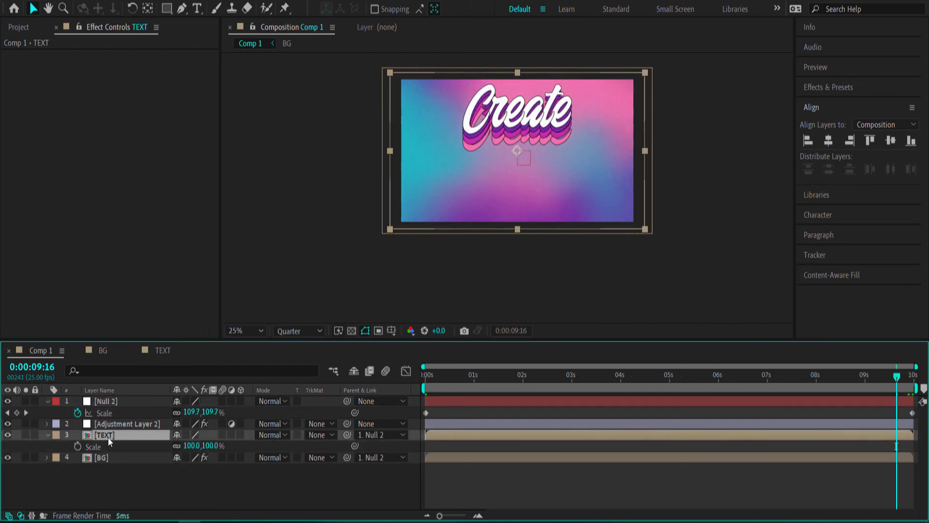
pyautogui.click(184, 445)
pyautogui.write('90')
pyautogui.press('Return')
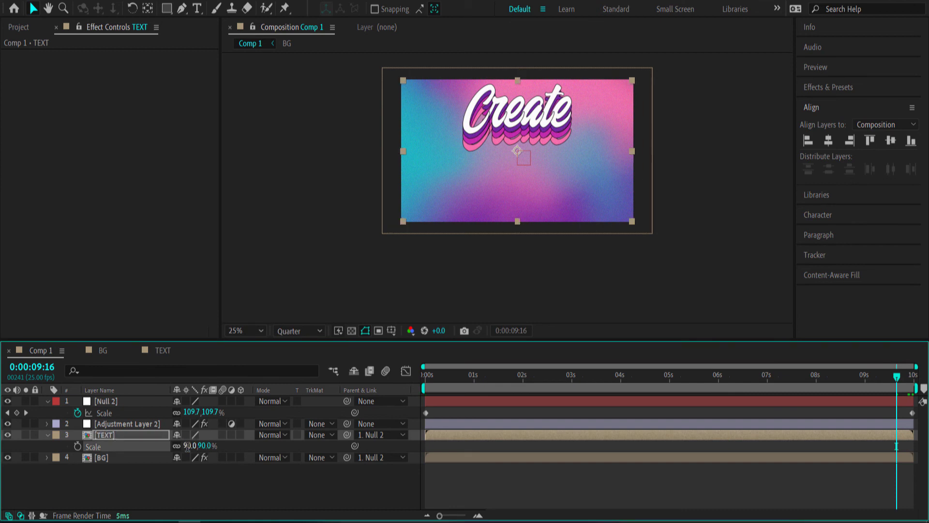